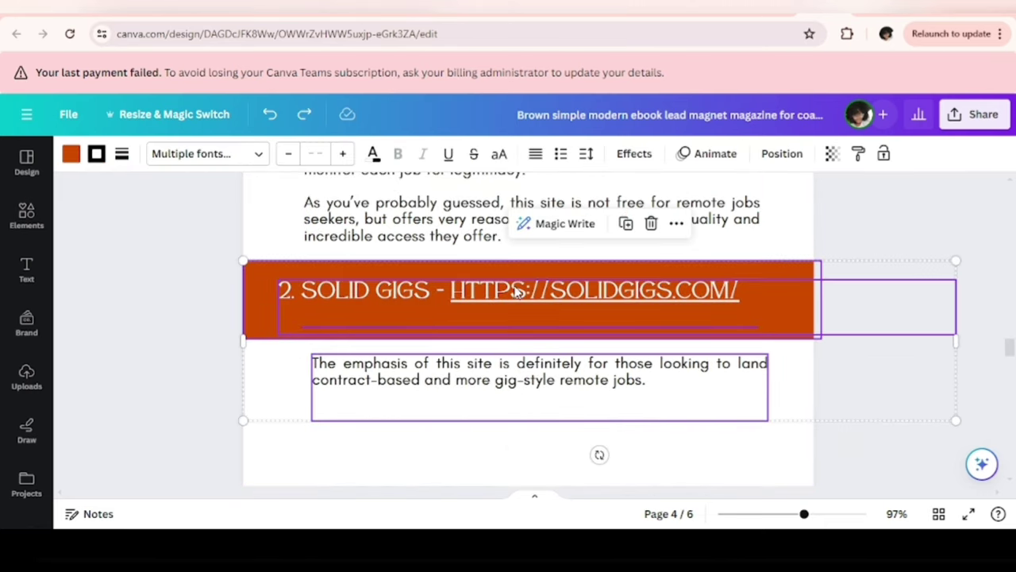
Step: Duplicate the Solid Gigs heading banner with its description on page 4 and place the copy directly below the original
{"action": "left_click", "coordinate": [626, 223]}
{"action": "scroll", "coordinate": [726, 390], "scroll_direction": "down", "scroll_amount": 2}
{"action": "left_click_drag", "start_coordinate": [673, 228], "coordinate": [657, 330]}
Step: Review the finished ebook pages from the cover to the freebie page, using the grid overview of all pages
{"action": "scroll", "coordinate": [951, 405], "scroll_direction": "up", "scroll_amount": 3}
{"action": "scroll", "coordinate": [897, 393], "scroll_direction": "down", "scroll_amount": 3}
{"action": "scroll", "coordinate": [897, 393], "scroll_direction": "down", "scroll_amount": 1}
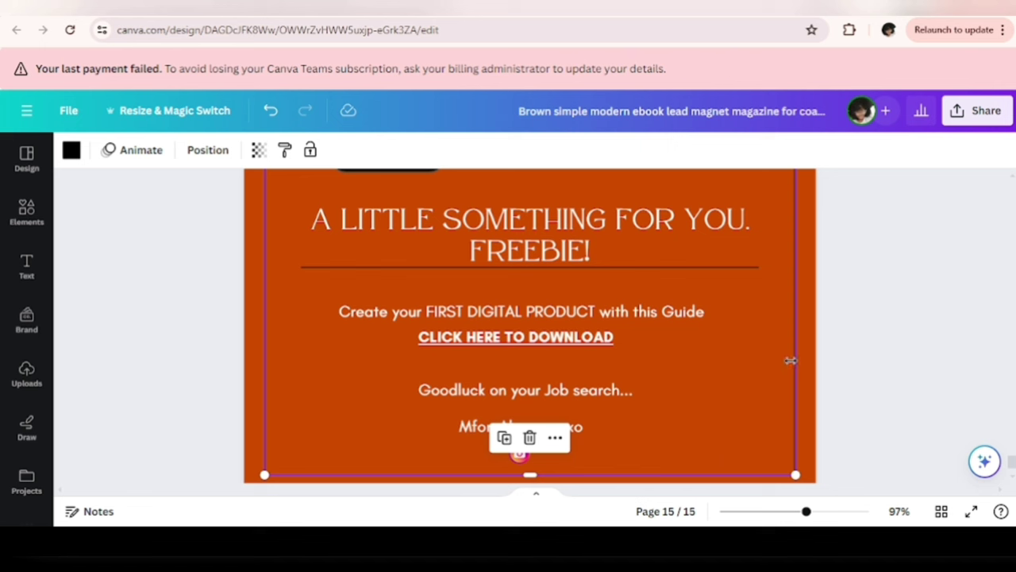
{"action": "scroll", "coordinate": [831, 391], "scroll_direction": "up", "scroll_amount": 6}
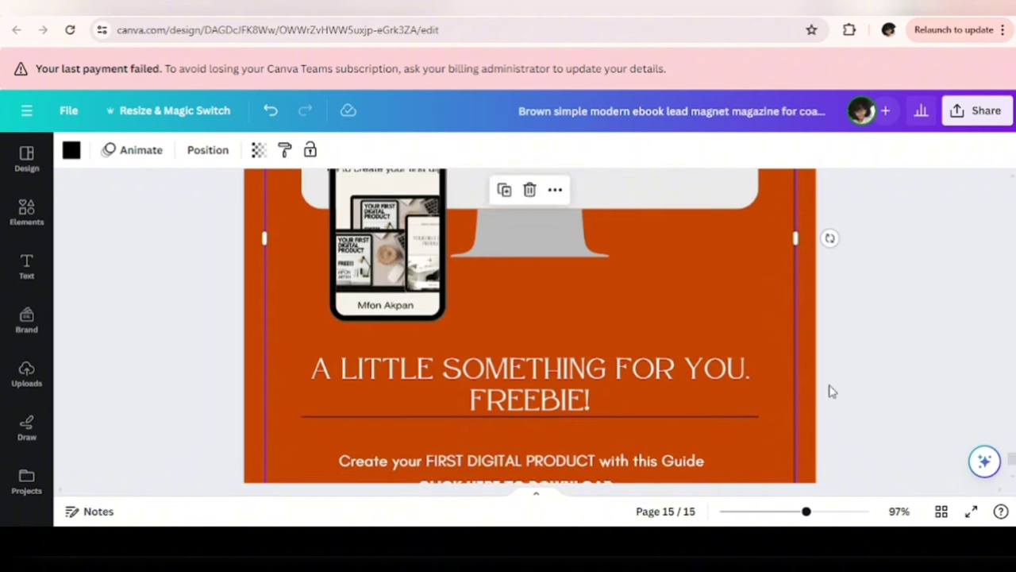
{"action": "scroll", "coordinate": [831, 391], "scroll_direction": "up", "scroll_amount": 3}
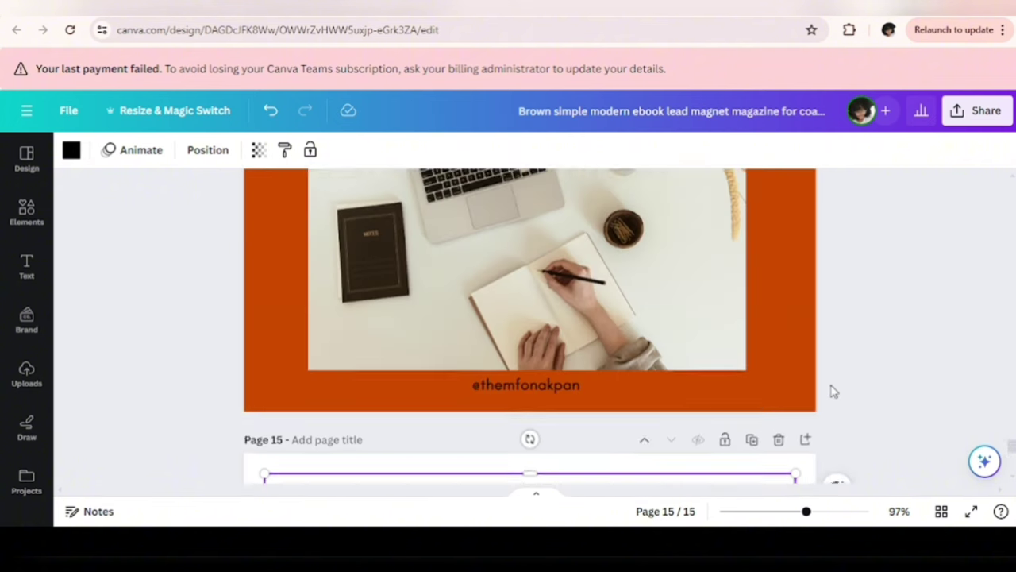
{"action": "scroll", "coordinate": [832, 391], "scroll_direction": "down", "scroll_amount": 7}
{"action": "scroll", "coordinate": [832, 391], "scroll_direction": "down", "scroll_amount": 2}
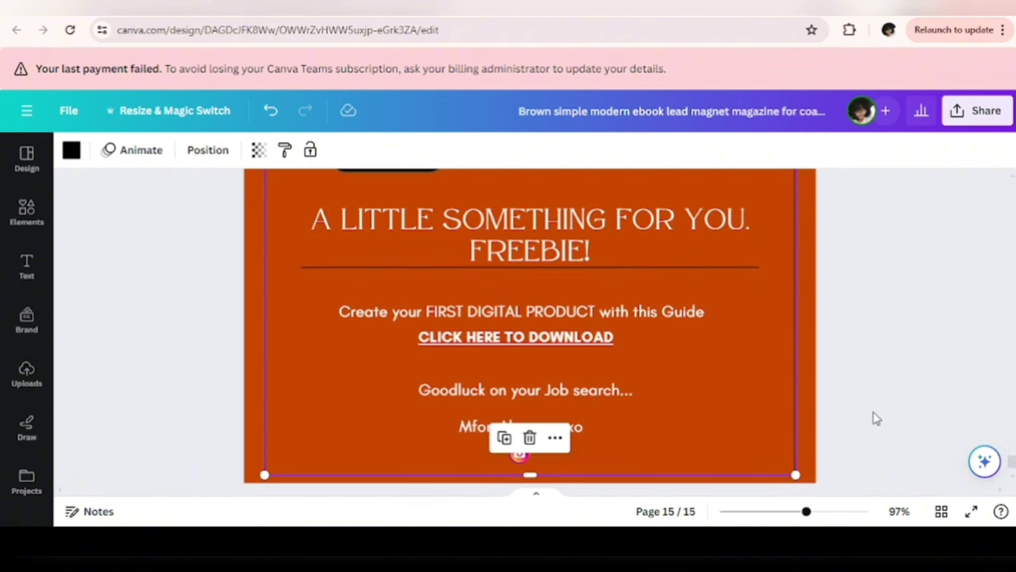
{"action": "left_click", "coordinate": [941, 511]}
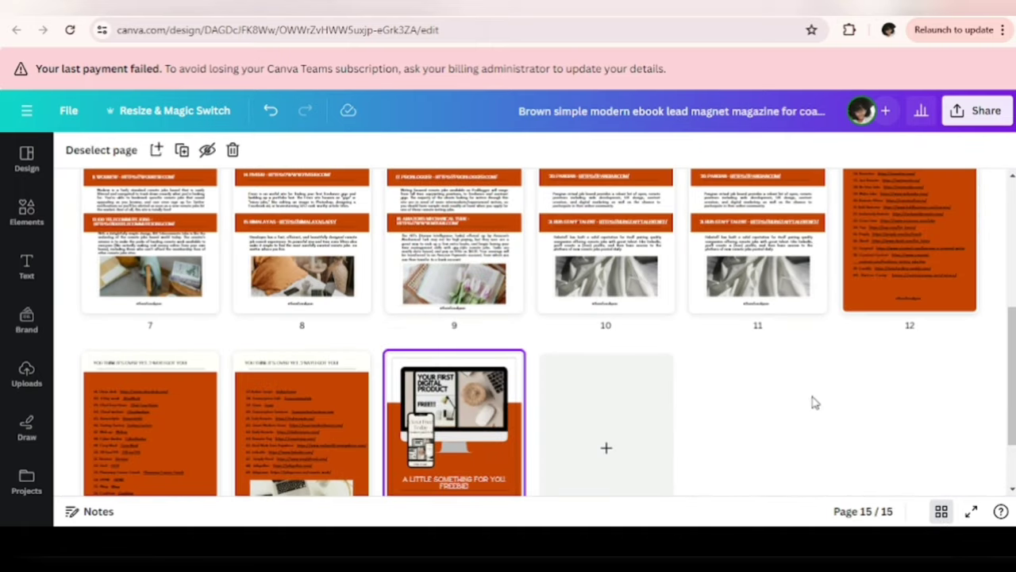
{"action": "scroll", "coordinate": [814, 401], "scroll_direction": "up", "scroll_amount": 4}
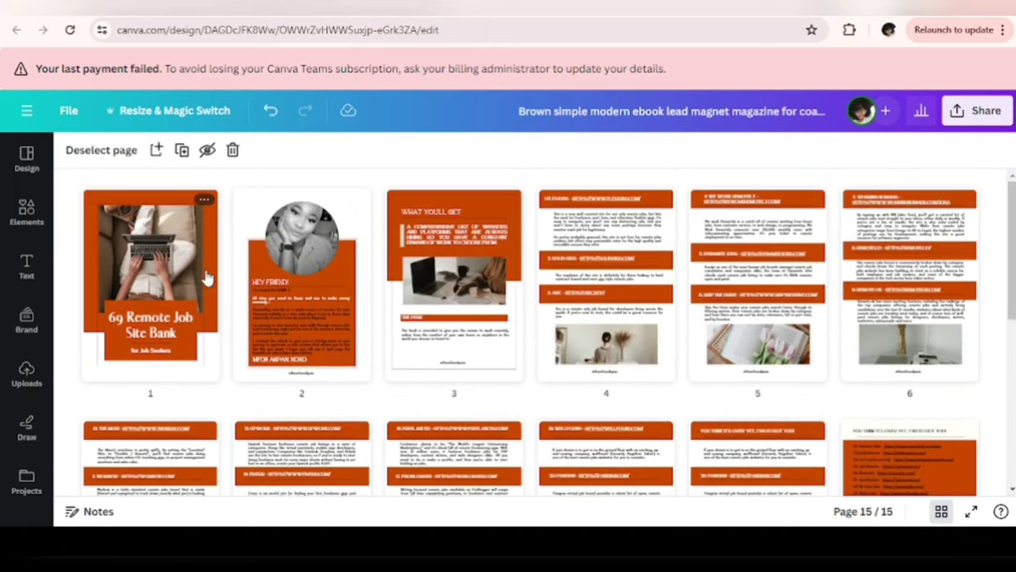
{"action": "scroll", "coordinate": [851, 317], "scroll_direction": "down", "scroll_amount": 4}
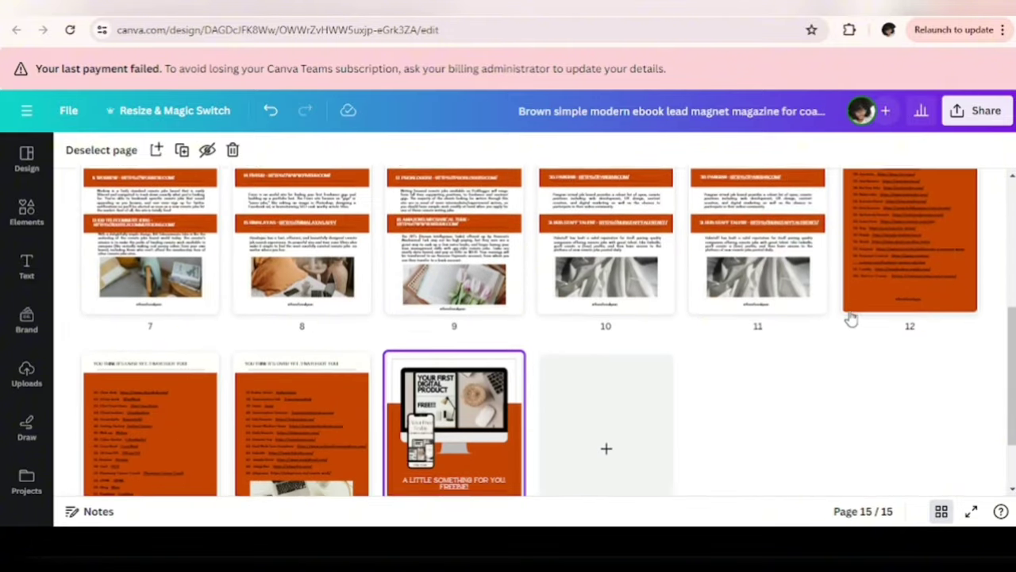
{"action": "scroll", "coordinate": [851, 318], "scroll_direction": "down", "scroll_amount": 2}
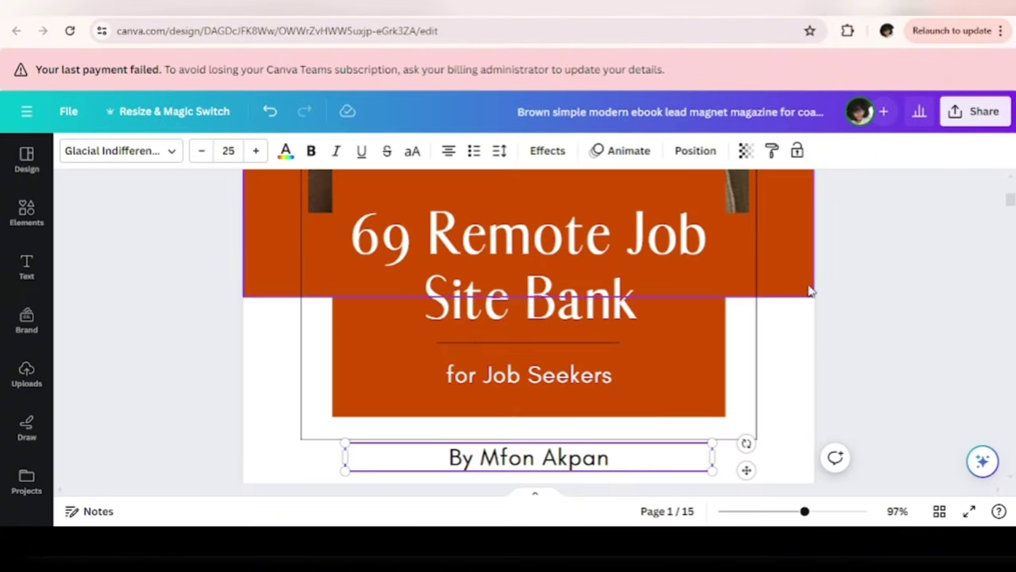
Step: Download the ebook as a PDF Standard file
{"action": "left_click", "coordinate": [967, 115]}
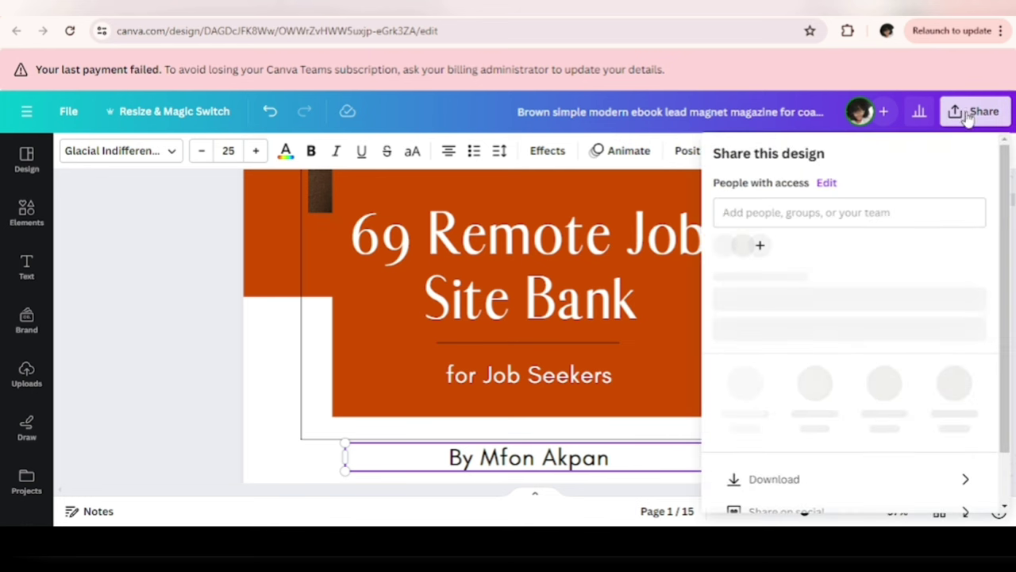
{"action": "left_click", "coordinate": [771, 488]}
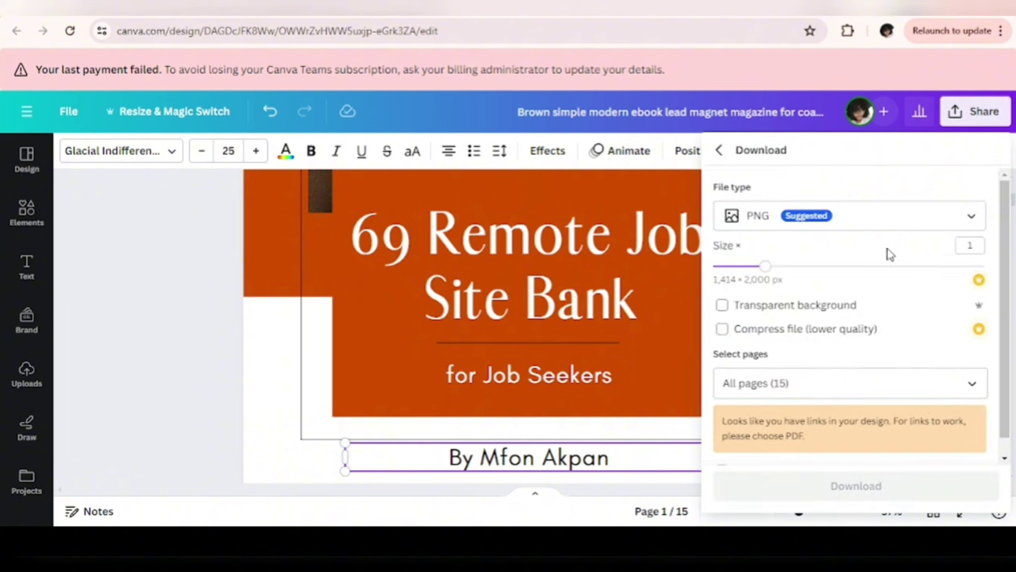
{"action": "left_click", "coordinate": [903, 225]}
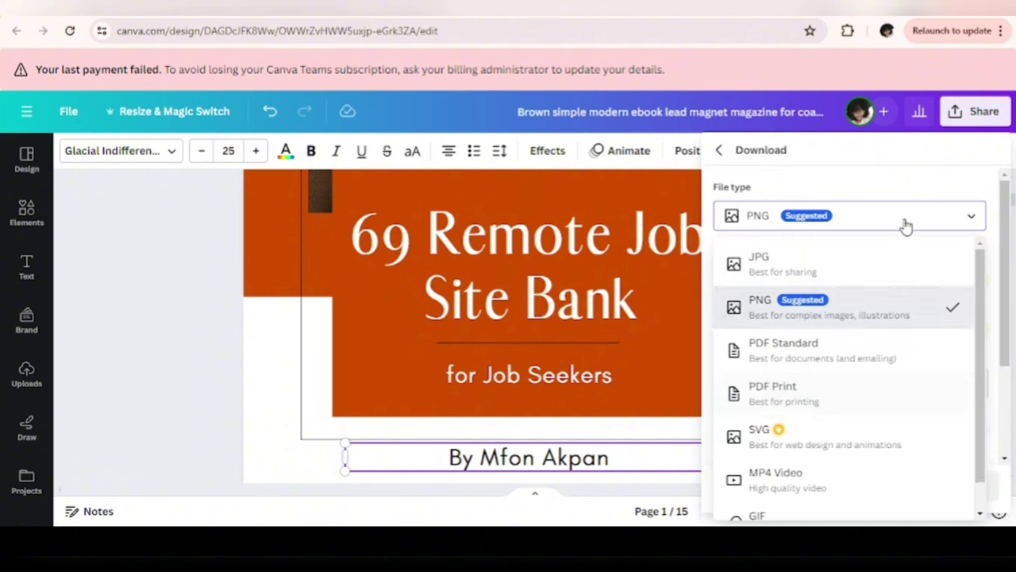
{"action": "left_click", "coordinate": [824, 349]}
{"action": "left_click", "coordinate": [881, 396]}
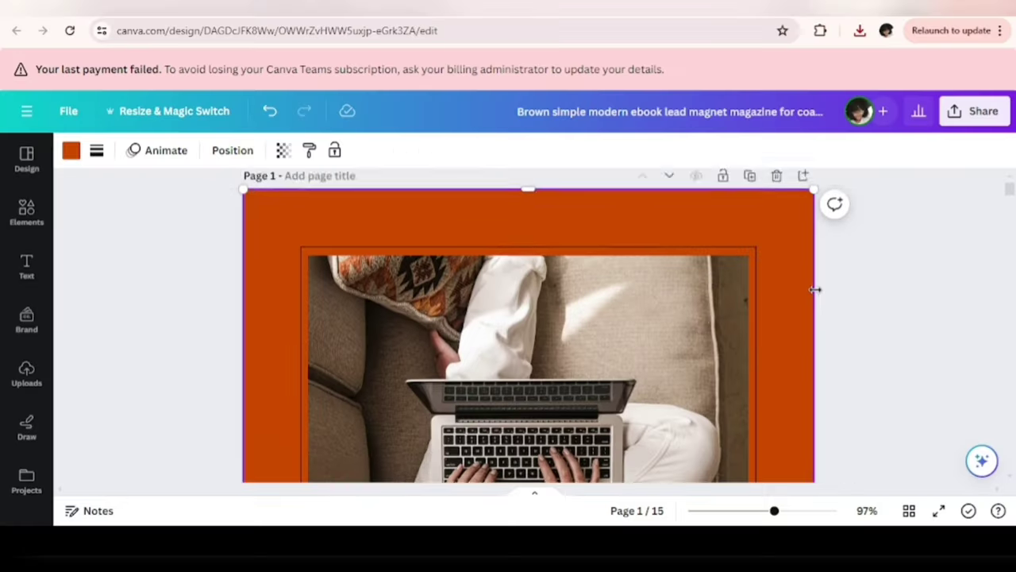
Step: Download only page 1, the ebook cover, as a PNG image
{"action": "scroll", "coordinate": [818, 290], "scroll_direction": "down", "scroll_amount": 8}
{"action": "scroll", "coordinate": [818, 298], "scroll_direction": "up", "scroll_amount": 5}
{"action": "left_click", "coordinate": [969, 109]}
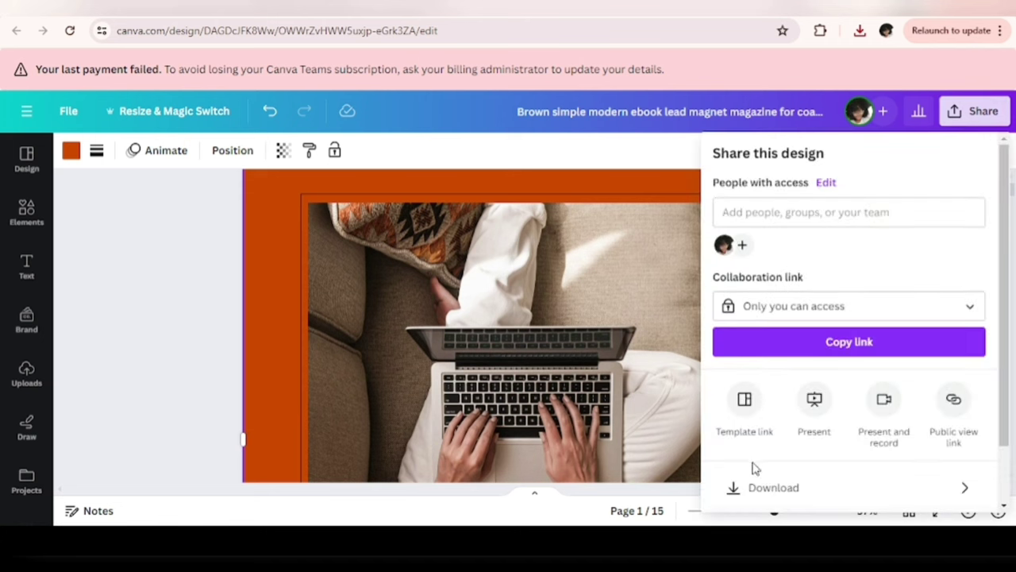
{"action": "left_click", "coordinate": [760, 485]}
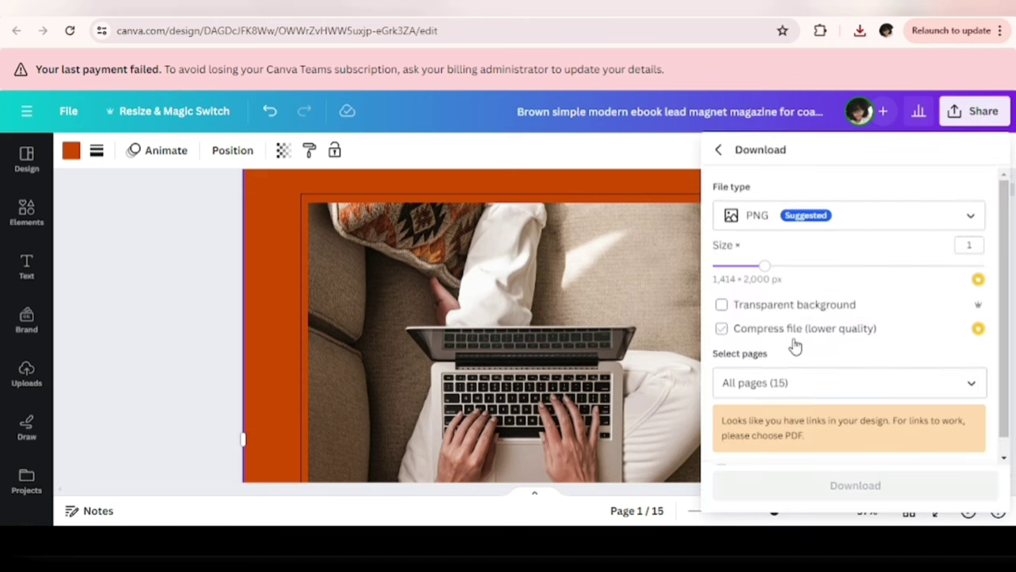
{"action": "left_click", "coordinate": [806, 383]}
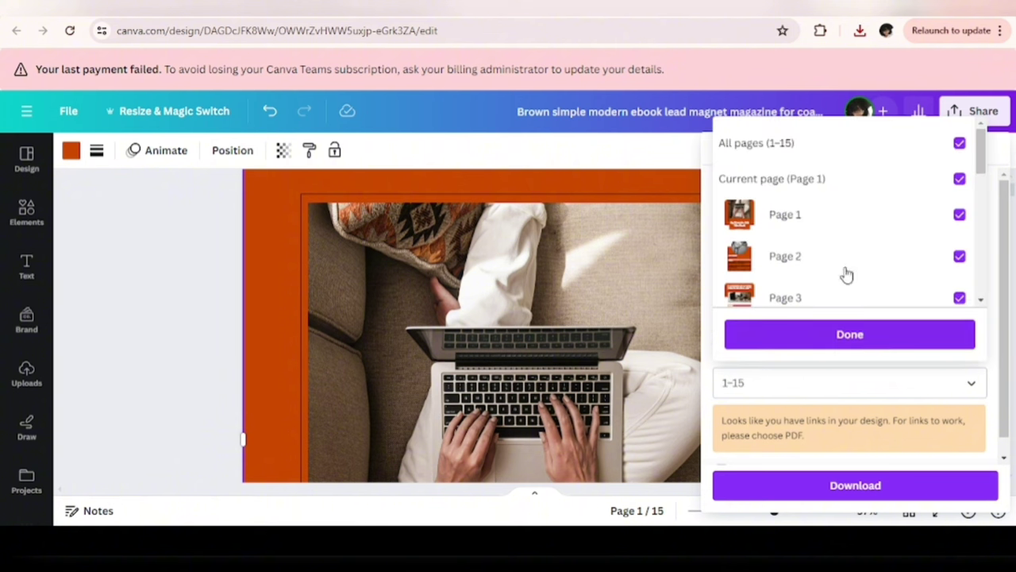
{"action": "left_click", "coordinate": [822, 143]}
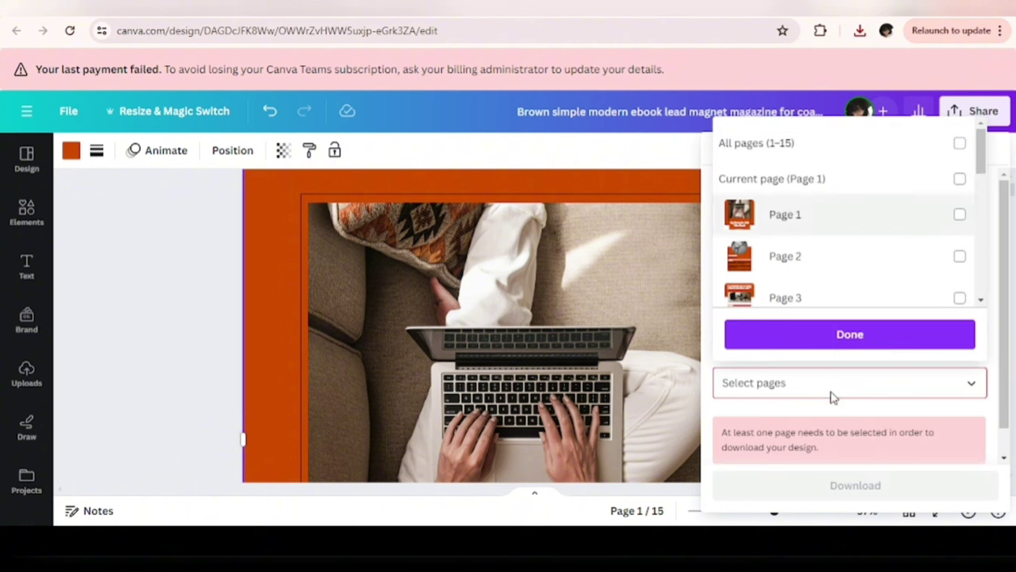
{"action": "left_click", "coordinate": [840, 181]}
{"action": "left_click", "coordinate": [824, 333]}
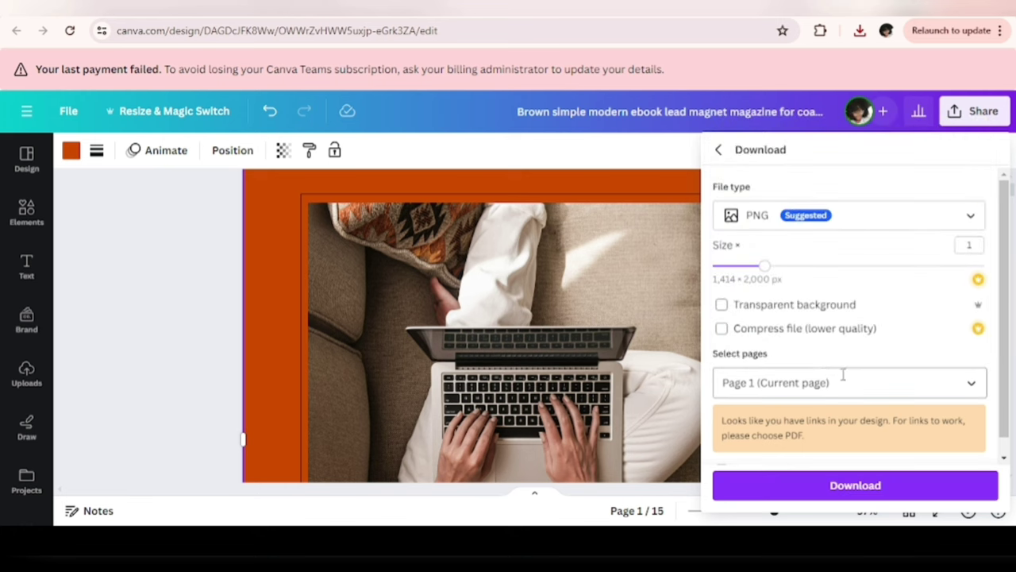
{"action": "left_click", "coordinate": [850, 486]}
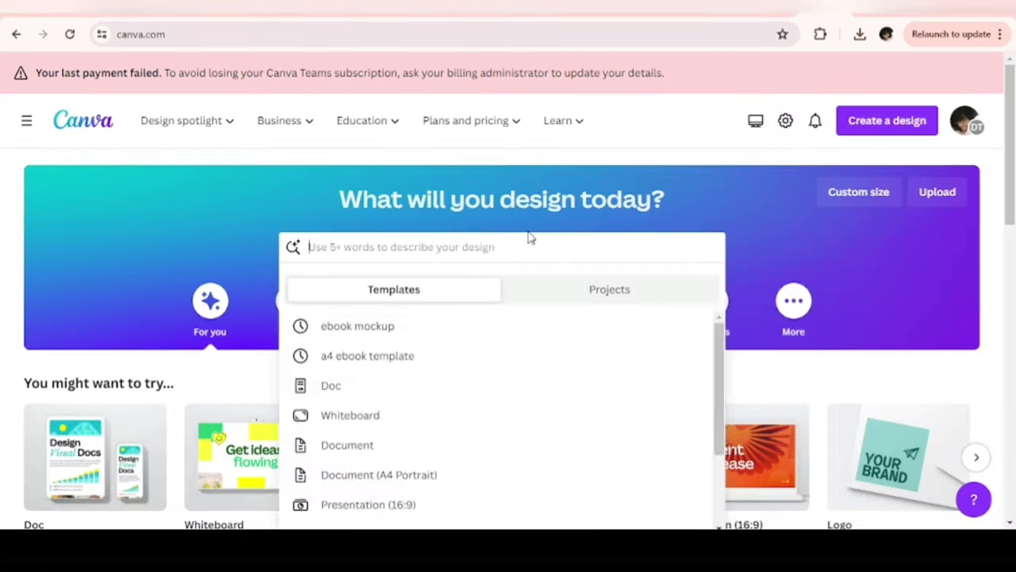
Step: Search the Canva templates for "lay flat mockup" and browse the results for a suitable tablet mockup
{"action": "type", "text": "lay flat mockup"}
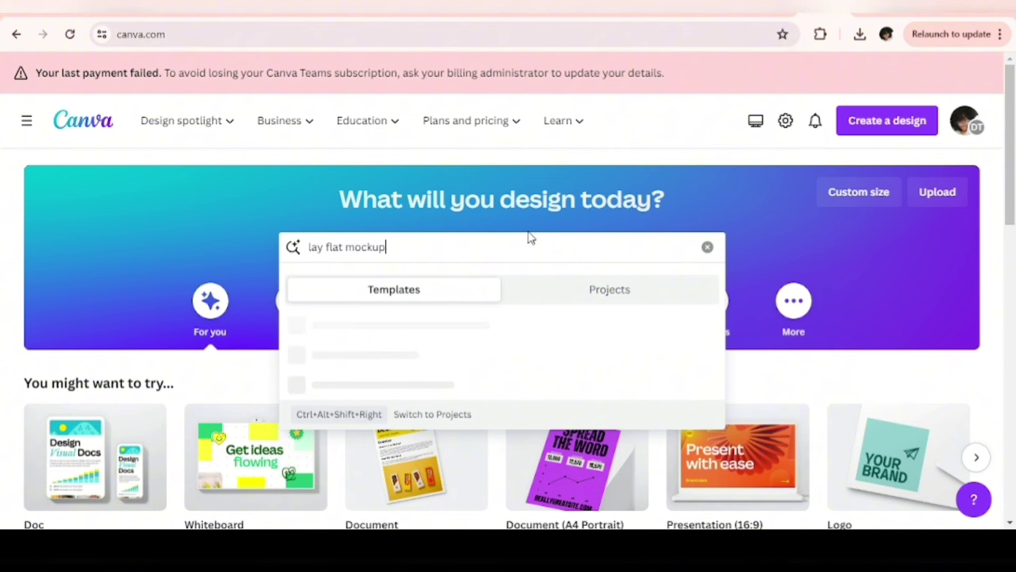
{"action": "key", "text": "Return"}
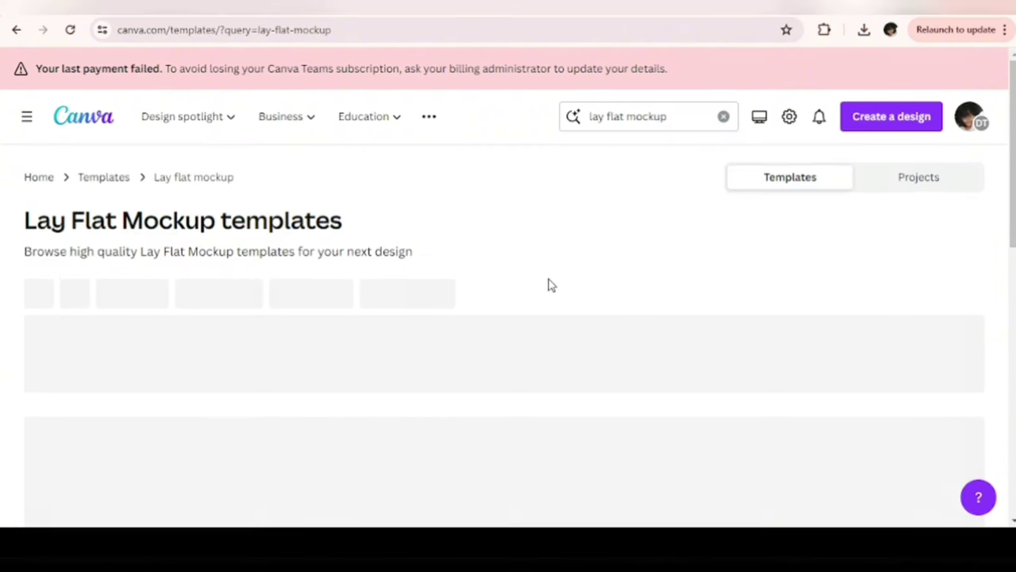
{"action": "scroll", "coordinate": [551, 284], "scroll_direction": "down", "scroll_amount": 2}
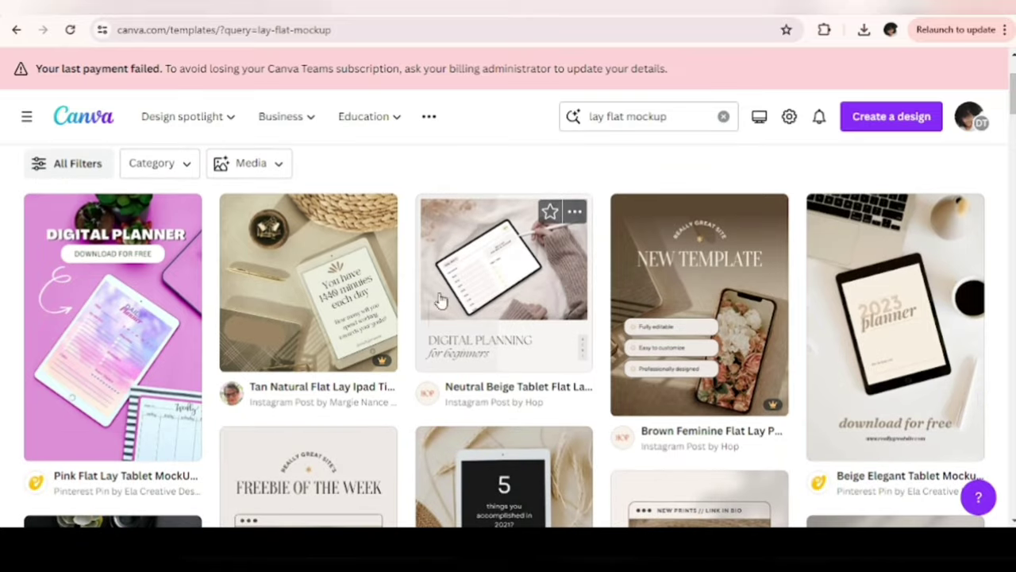
{"action": "scroll", "coordinate": [731, 350], "scroll_direction": "down", "scroll_amount": 5}
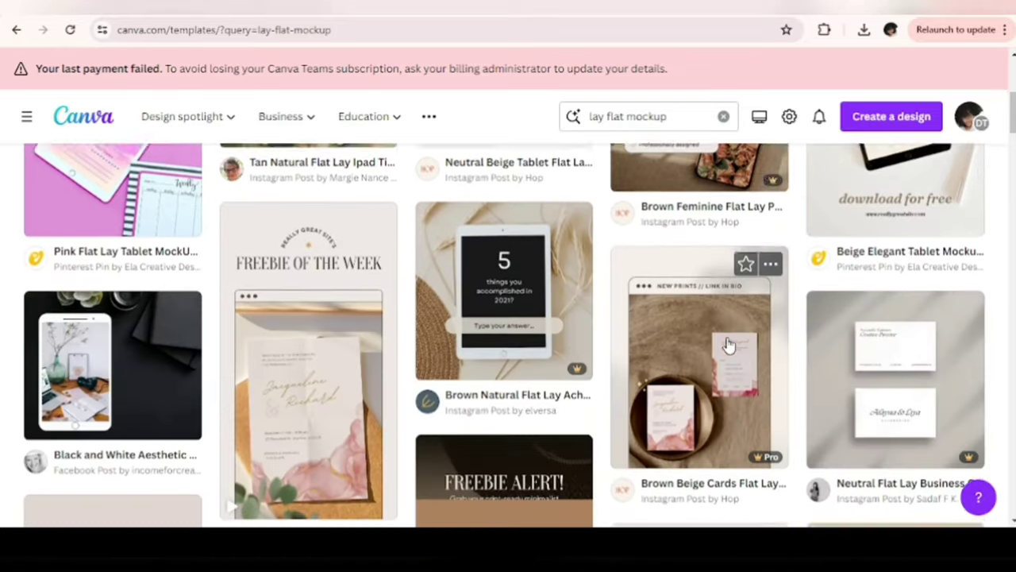
{"action": "scroll", "coordinate": [729, 345], "scroll_direction": "down", "scroll_amount": 3}
{"action": "scroll", "coordinate": [130, 265], "scroll_direction": "up", "scroll_amount": 3}
{"action": "scroll", "coordinate": [338, 300], "scroll_direction": "down", "scroll_amount": 4}
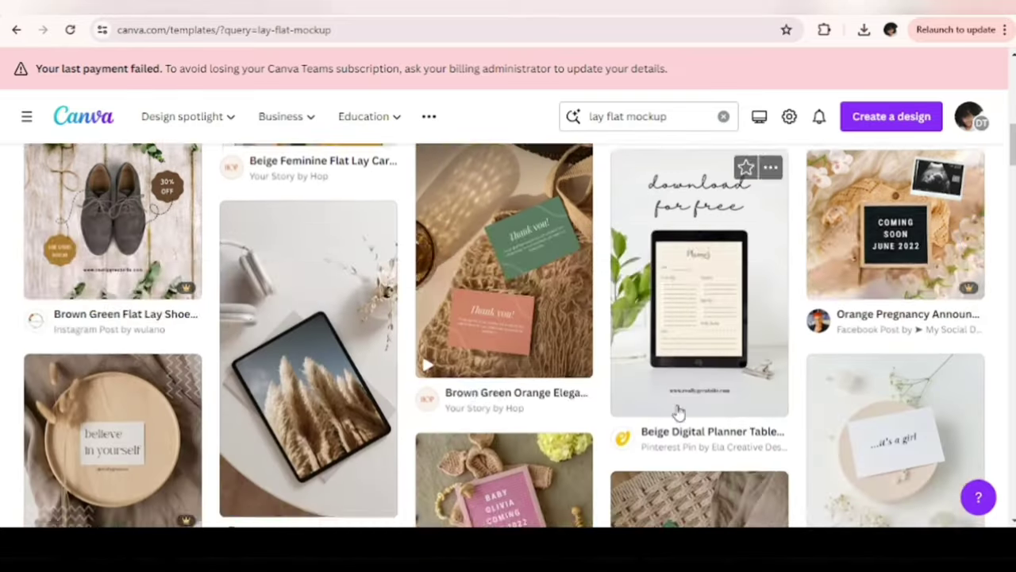
{"action": "scroll", "coordinate": [842, 393], "scroll_direction": "down", "scroll_amount": 2}
{"action": "scroll", "coordinate": [744, 370], "scroll_direction": "down", "scroll_amount": 3}
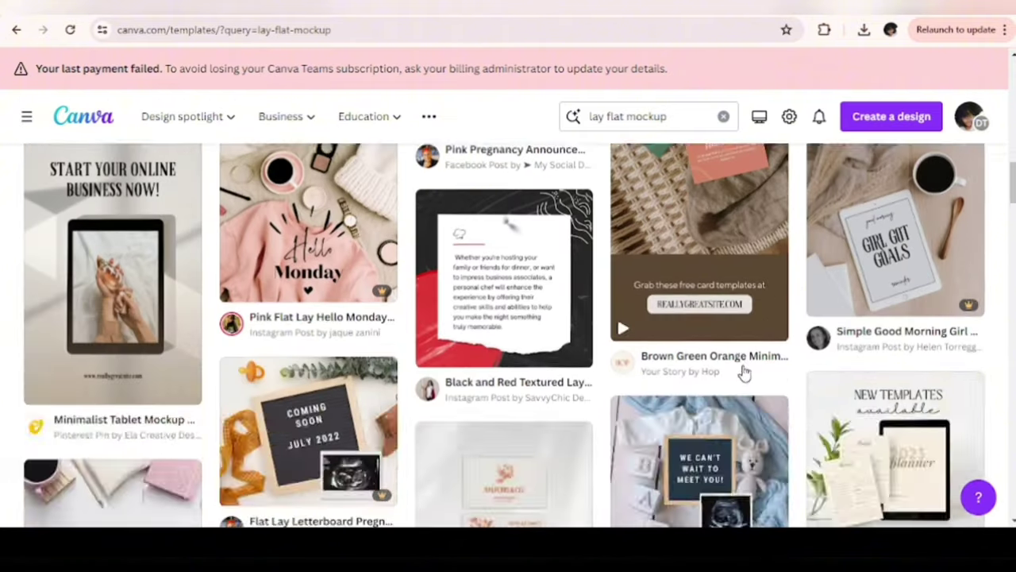
Step: Open the Cream Bold Free Download Tablet Mockup Instagram Post template for customising
{"action": "scroll", "coordinate": [744, 370], "scroll_direction": "up", "scroll_amount": 3}
{"action": "scroll", "coordinate": [702, 354], "scroll_direction": "down", "scroll_amount": 3}
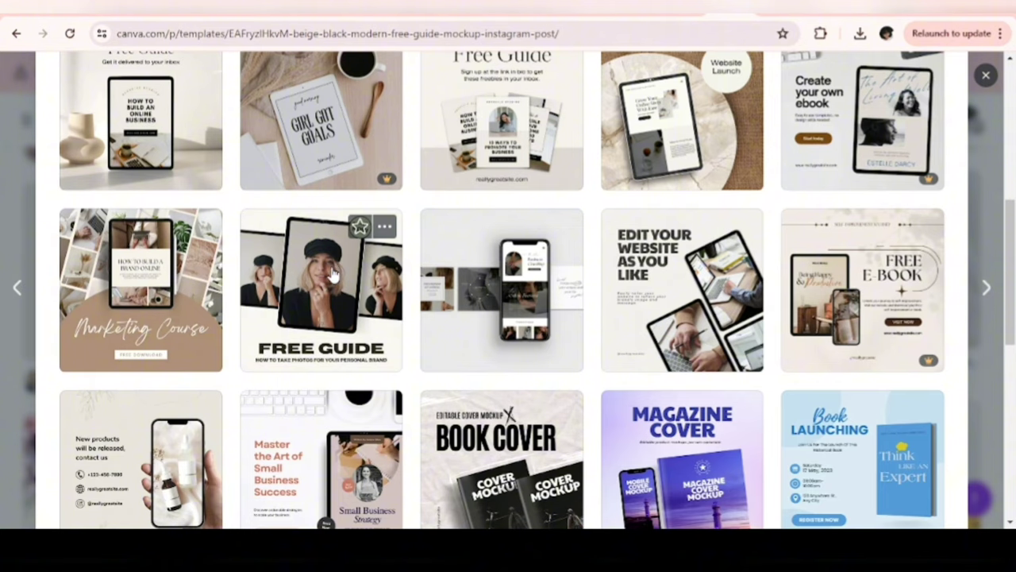
{"action": "left_click", "coordinate": [333, 275]}
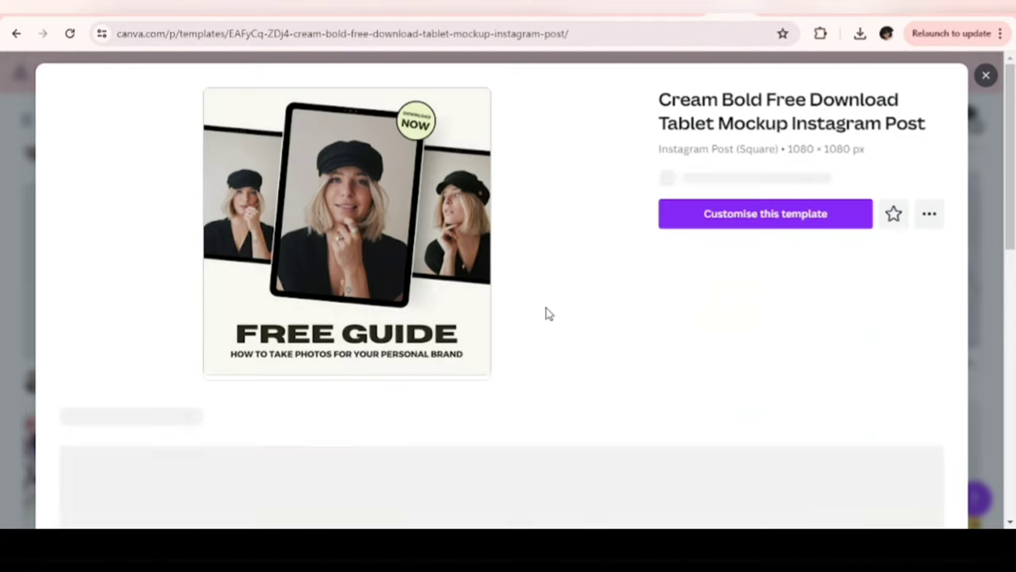
{"action": "left_click", "coordinate": [780, 228]}
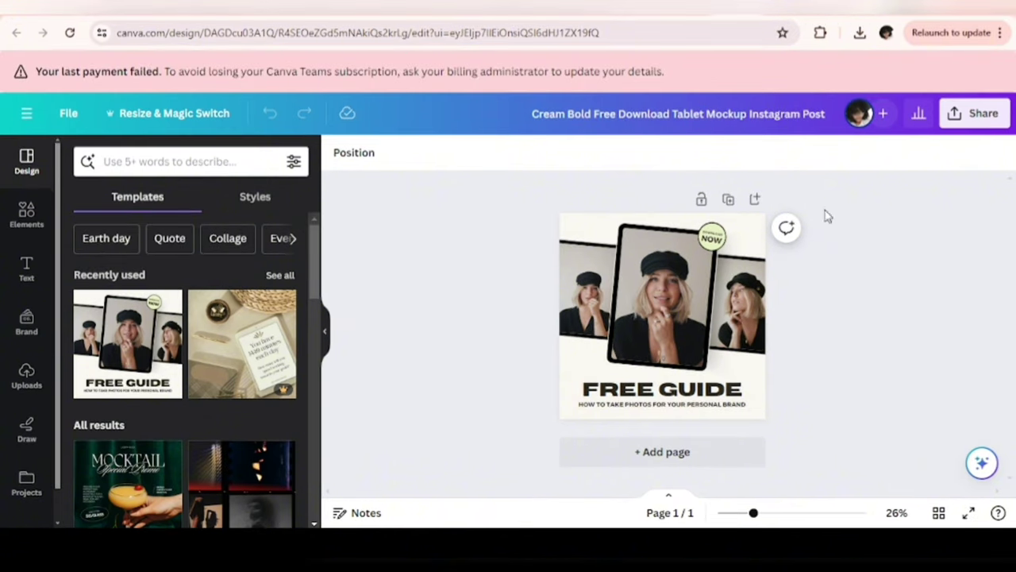
Step: Fill all three tablet frames of the mockup with the uploaded 69 Remote Job Site Bank cover image
{"action": "left_click", "coordinate": [19, 387]}
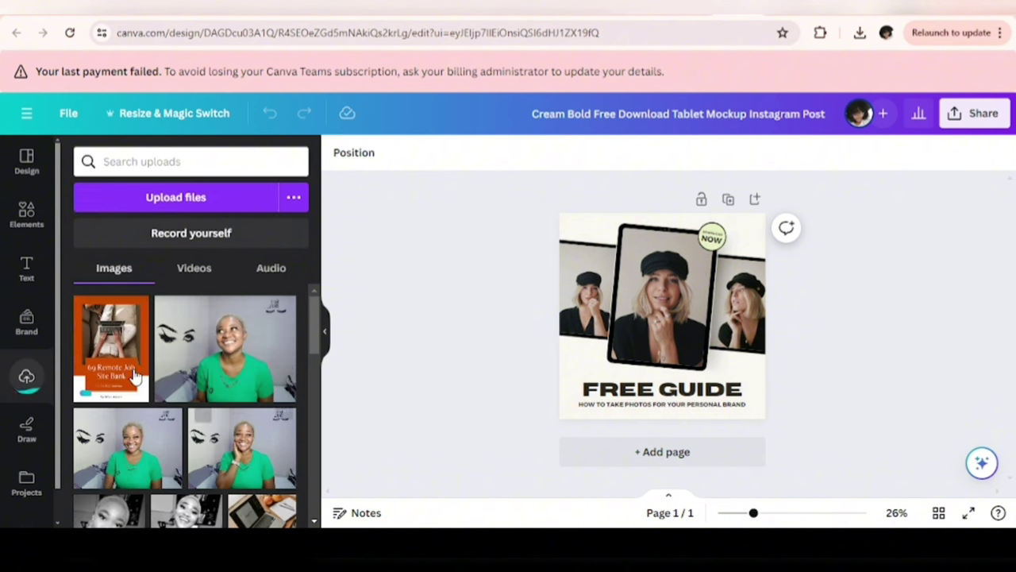
{"action": "left_click_drag", "start_coordinate": [110, 357], "coordinate": [659, 297]}
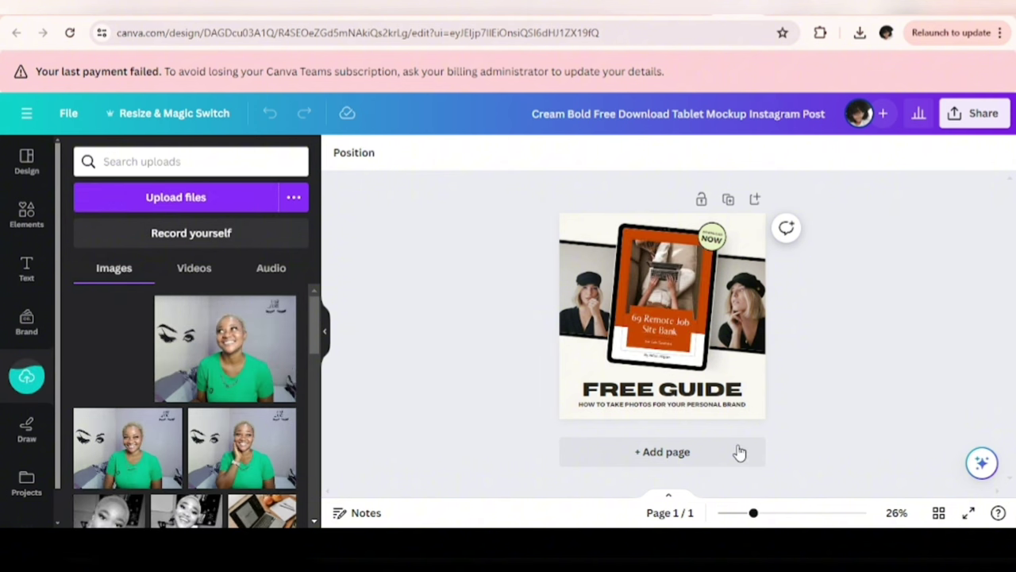
{"action": "left_click_drag", "start_coordinate": [90, 363], "coordinate": [546, 326]}
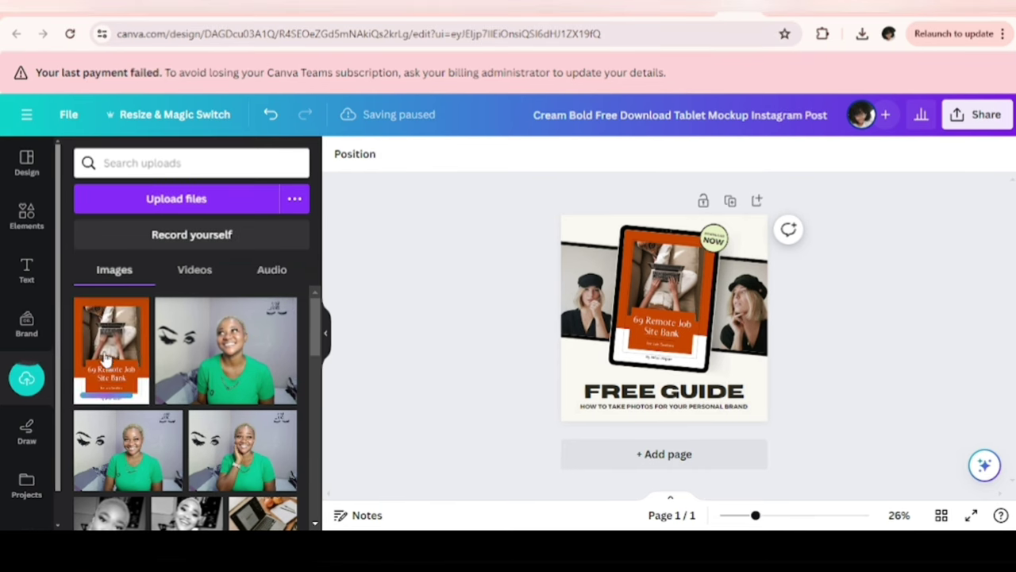
{"action": "left_click_drag", "start_coordinate": [131, 346], "coordinate": [729, 310]}
{"action": "left_click", "coordinate": [798, 410]}
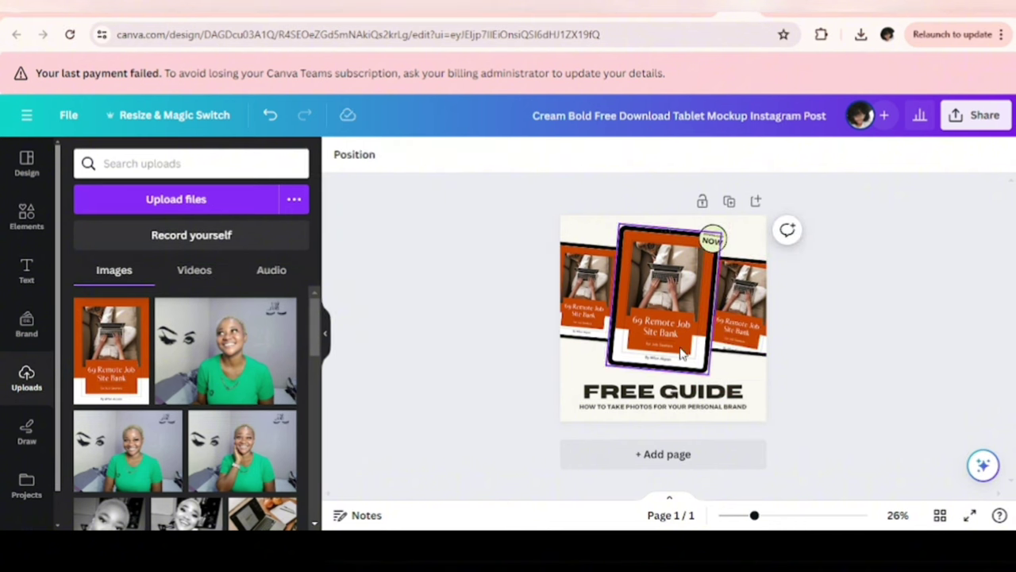
Step: Replace the FREE GUIDE heading with "69 Remote Job Site Bank" and set it in the Abiah font
{"action": "left_click", "coordinate": [667, 401]}
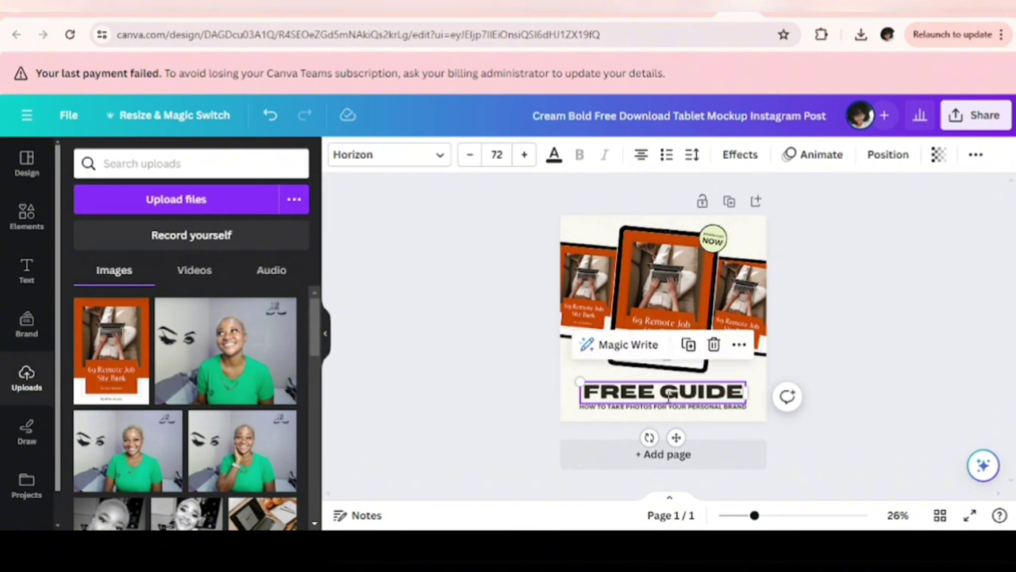
{"action": "left_click", "coordinate": [667, 401]}
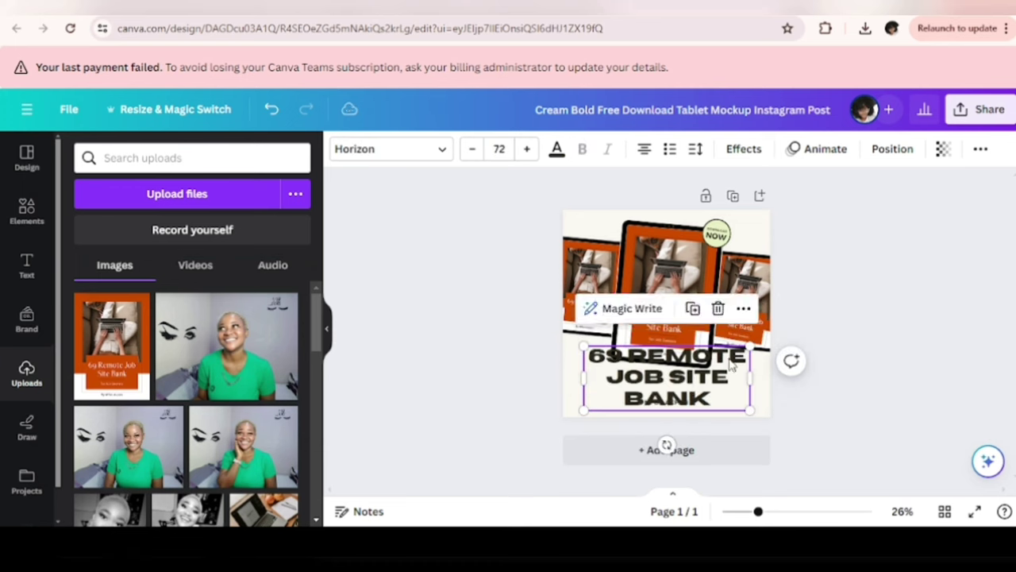
{"action": "left_click", "coordinate": [667, 377]}
{"action": "left_click", "coordinate": [389, 148]}
{"action": "scroll", "coordinate": [147, 320], "scroll_direction": "down", "scroll_amount": 3}
{"action": "left_click", "coordinate": [146, 320]}
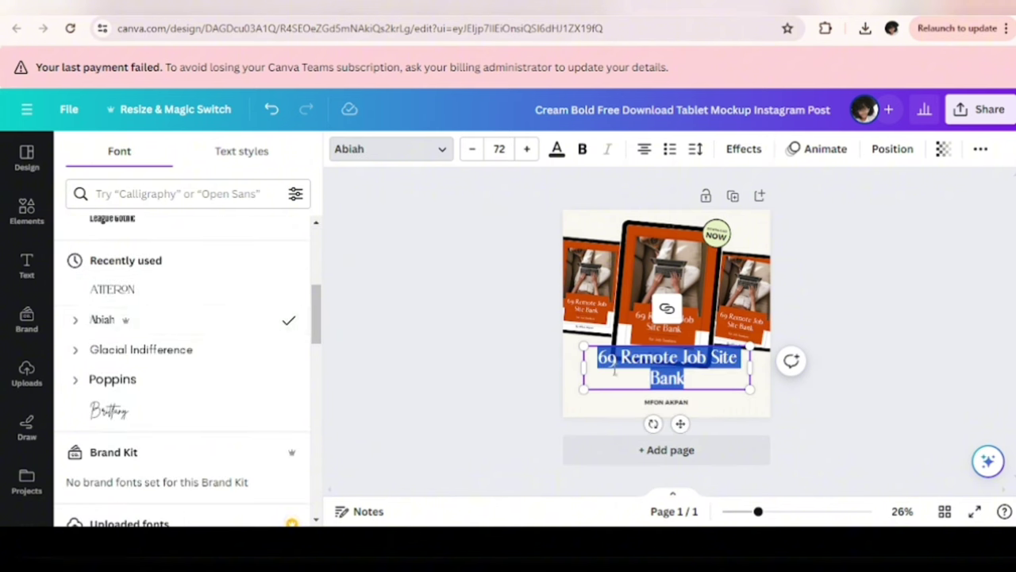
{"action": "left_click", "coordinate": [522, 340]}
Step: Move the author's name line to the lower-left corner of the mockup and shift the title slightly down
{"action": "left_click", "coordinate": [667, 404]}
{"action": "left_click_drag", "start_coordinate": [676, 443], "coordinate": [612, 444]}
{"action": "left_click", "coordinate": [731, 398]}
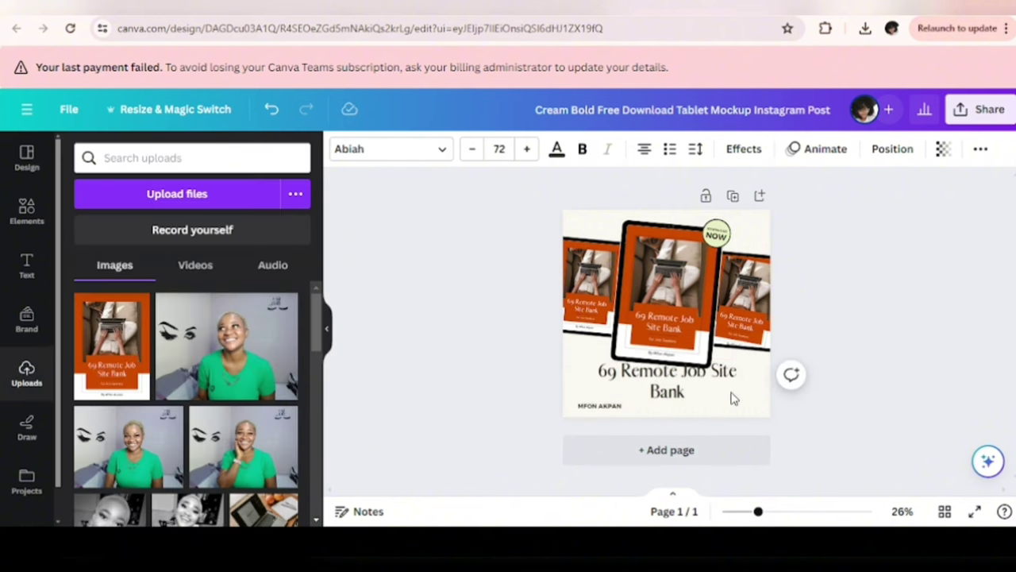
Step: Move the 69 Remote Job Site Bank title slightly down on the mockup and change its text colour to dark red
{"action": "left_click_drag", "start_coordinate": [735, 383], "coordinate": [724, 403]}
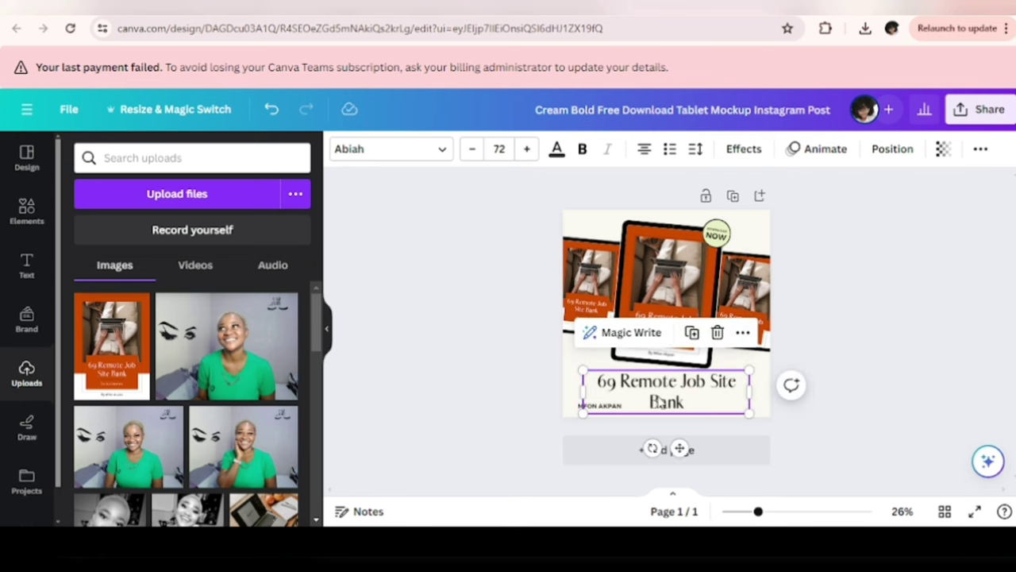
{"action": "double_click", "coordinate": [667, 390]}
{"action": "key", "text": "ctrl+c"}
{"action": "left_click", "coordinate": [556, 148]}
{"action": "left_click", "coordinate": [120, 498]}
{"action": "left_click", "coordinate": [919, 347]}
Step: Delete the round NOW badge beside the central tablet
{"action": "left_click", "coordinate": [716, 233]}
{"action": "key", "text": "Delete"}
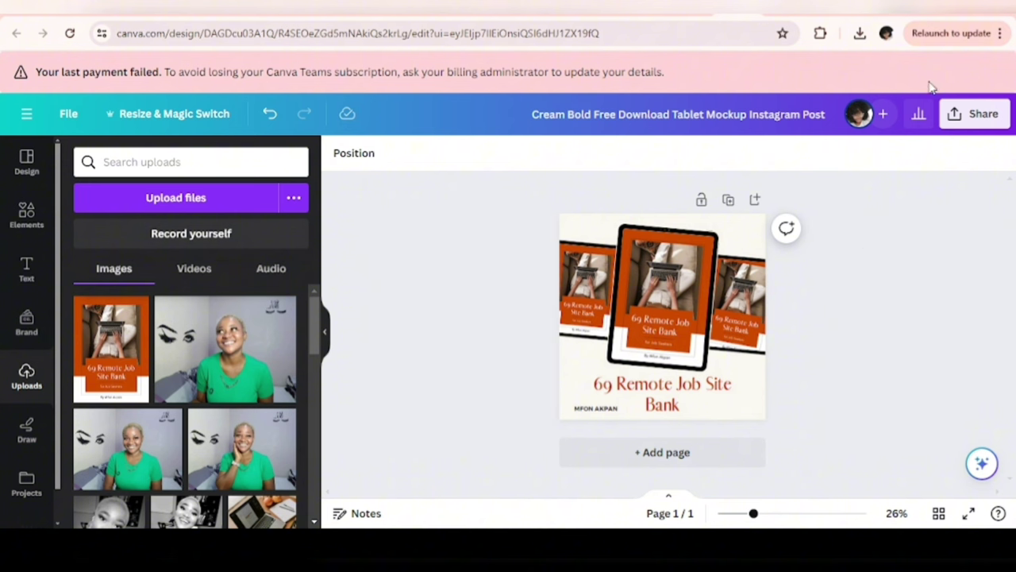
Step: Download the finished tablet mockup as a PNG at 1,080 × 1,080 px
{"action": "left_click", "coordinate": [959, 115]}
{"action": "left_click", "coordinate": [757, 491]}
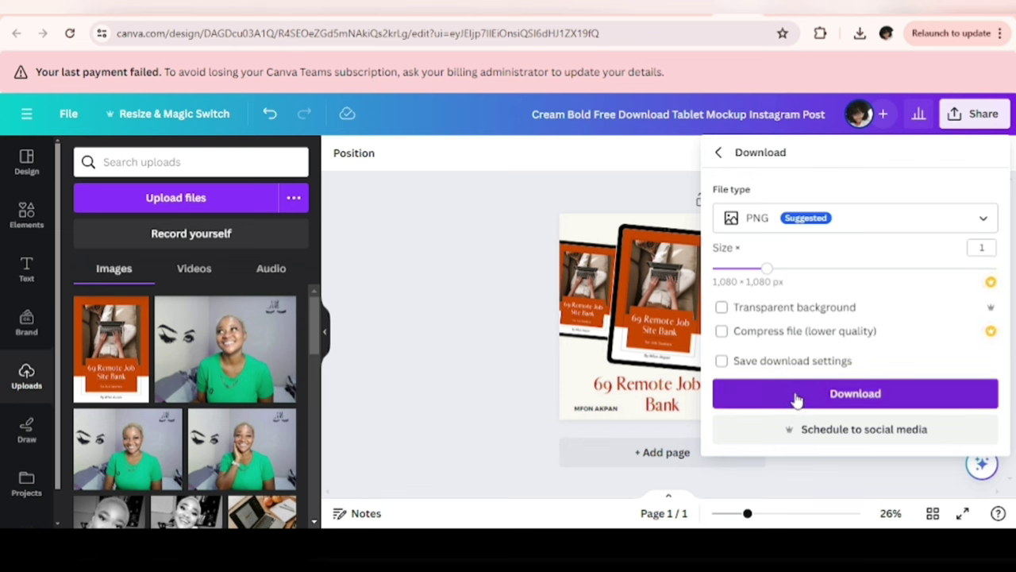
{"action": "left_click", "coordinate": [797, 398]}
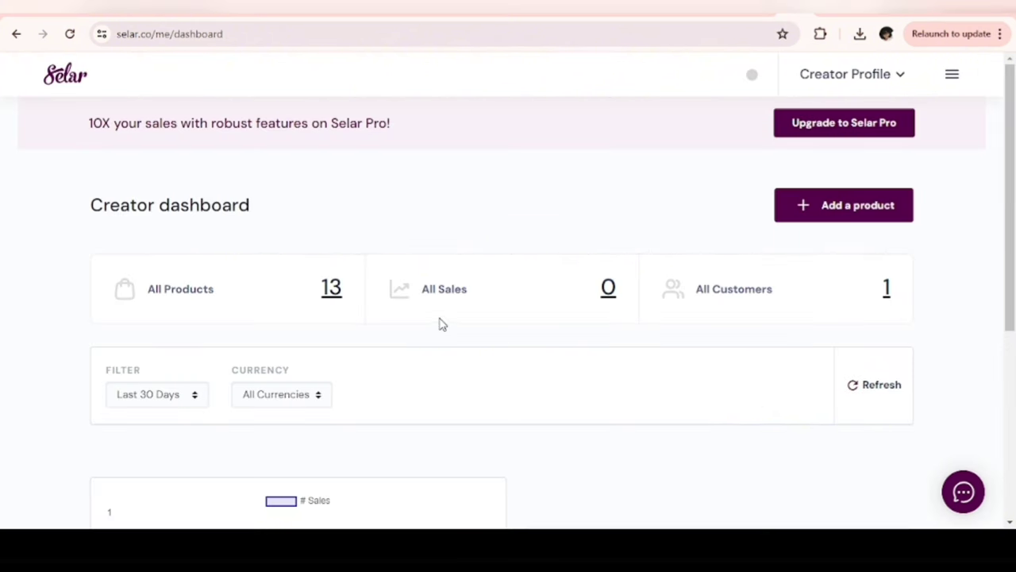
Step: Switch to the Selar creator dashboard and start adding a new product of the Digital Product type
{"action": "left_click", "coordinate": [829, 218]}
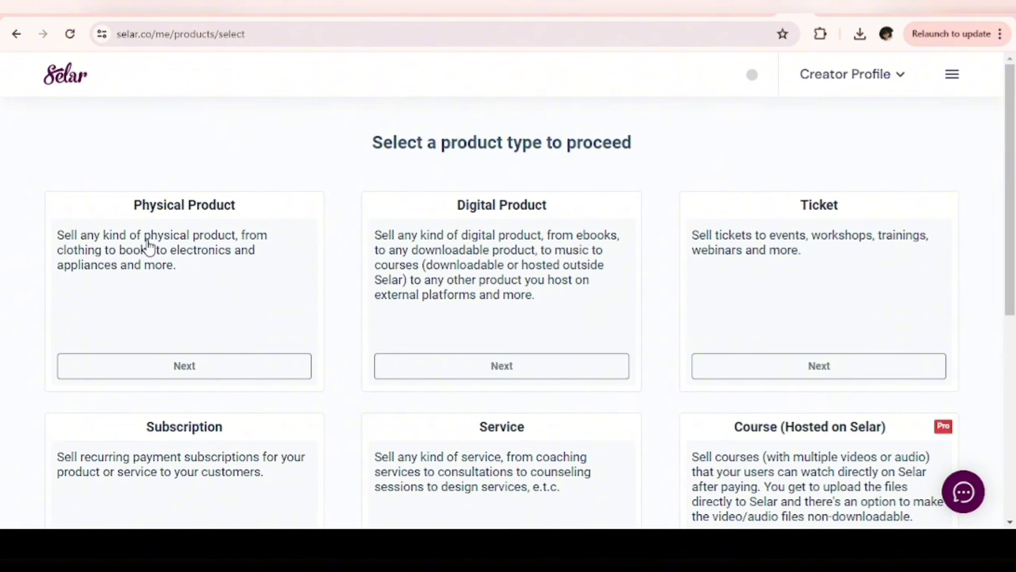
{"action": "scroll", "coordinate": [356, 424], "scroll_direction": "down", "scroll_amount": 2}
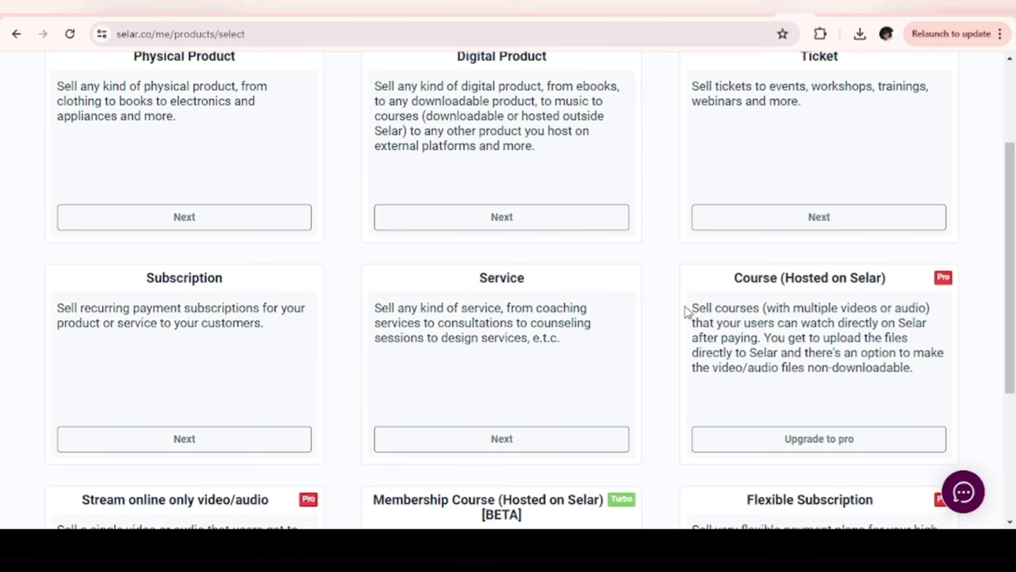
{"action": "scroll", "coordinate": [315, 387], "scroll_direction": "down", "scroll_amount": 3}
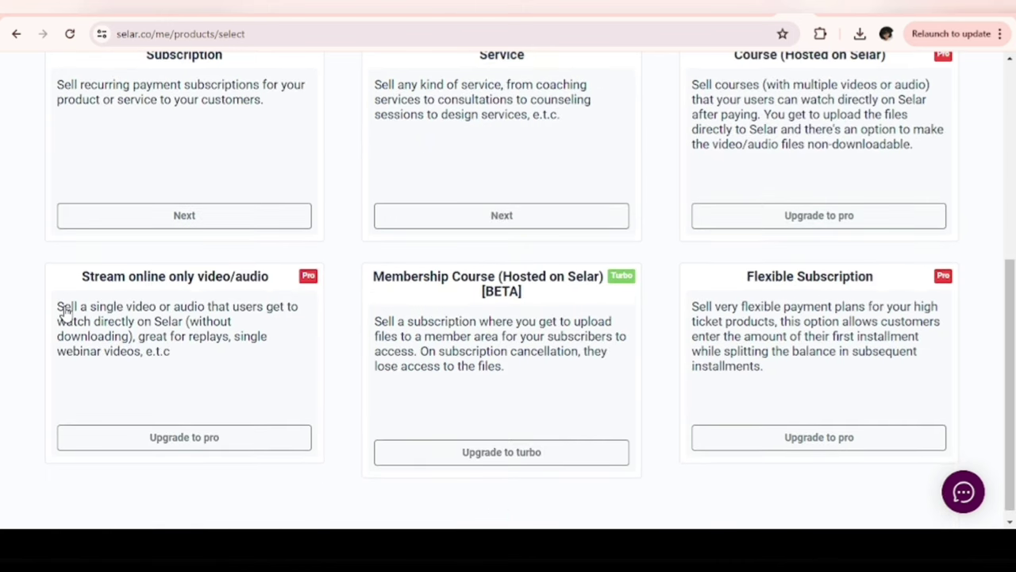
{"action": "scroll", "coordinate": [510, 320], "scroll_direction": "up", "scroll_amount": 5}
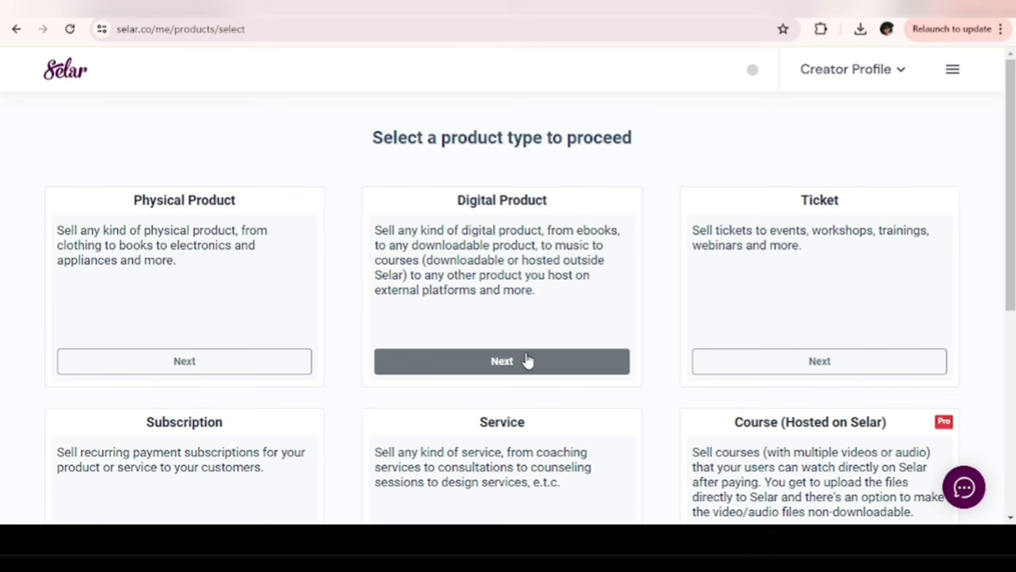
{"action": "left_click", "coordinate": [528, 361]}
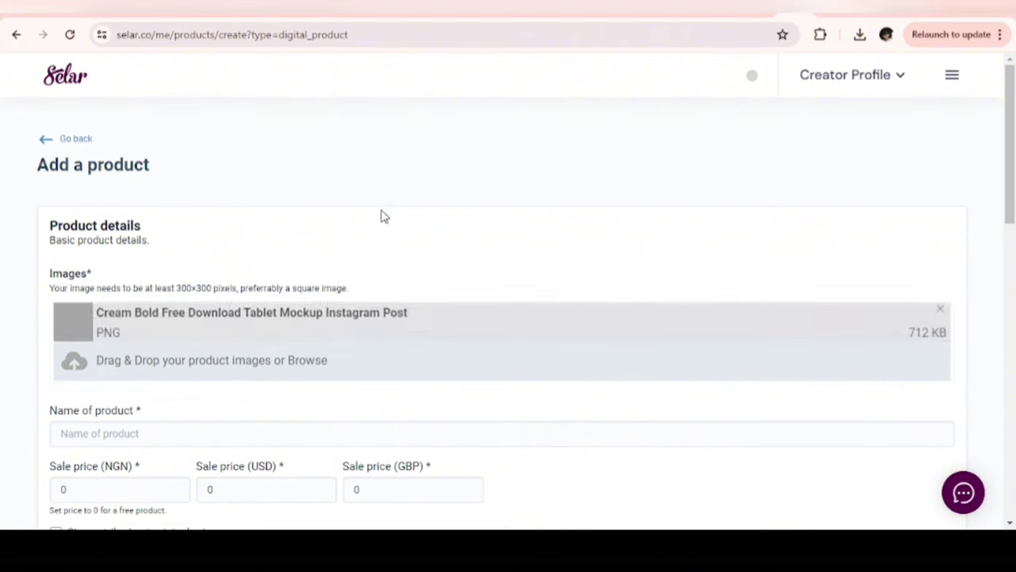
Step: Copy the heading "69 Remote Job Site Bank" from the Google Docs document into the Selar product name
{"action": "scroll", "coordinate": [583, 323], "scroll_direction": "down", "scroll_amount": 3}
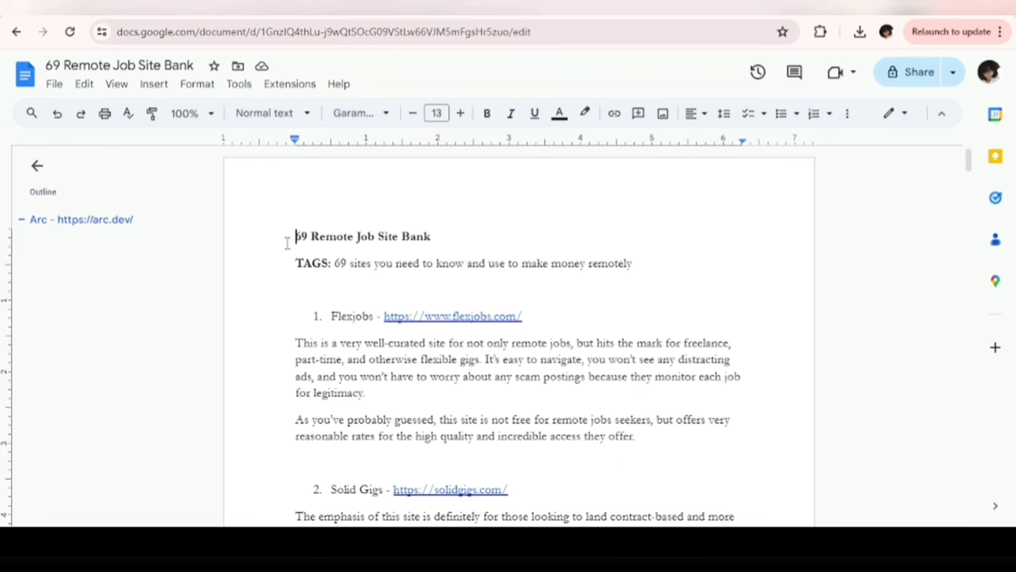
{"action": "left_click_drag", "start_coordinate": [288, 238], "coordinate": [460, 246]}
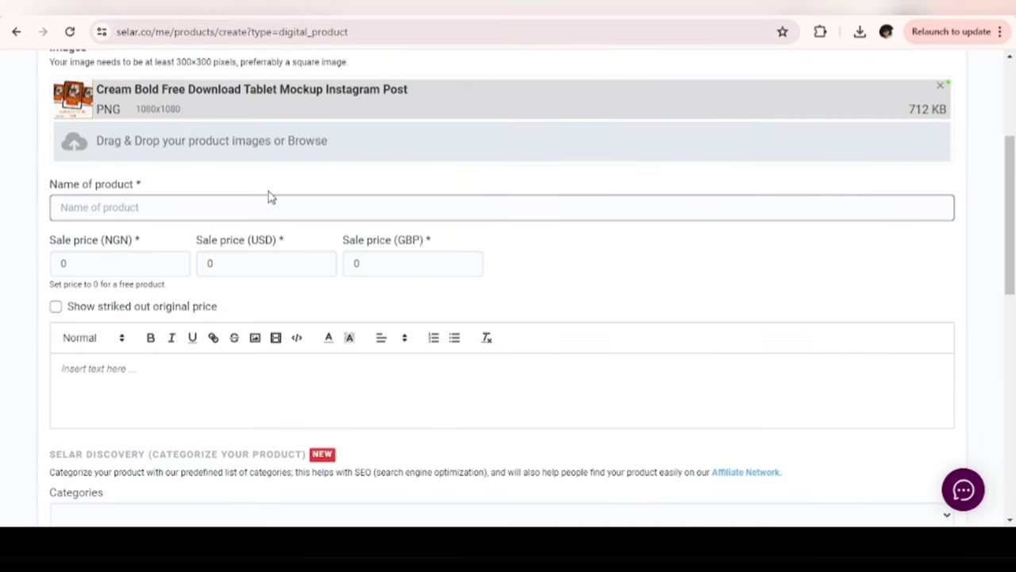
{"action": "key", "text": "ctrl+v"}
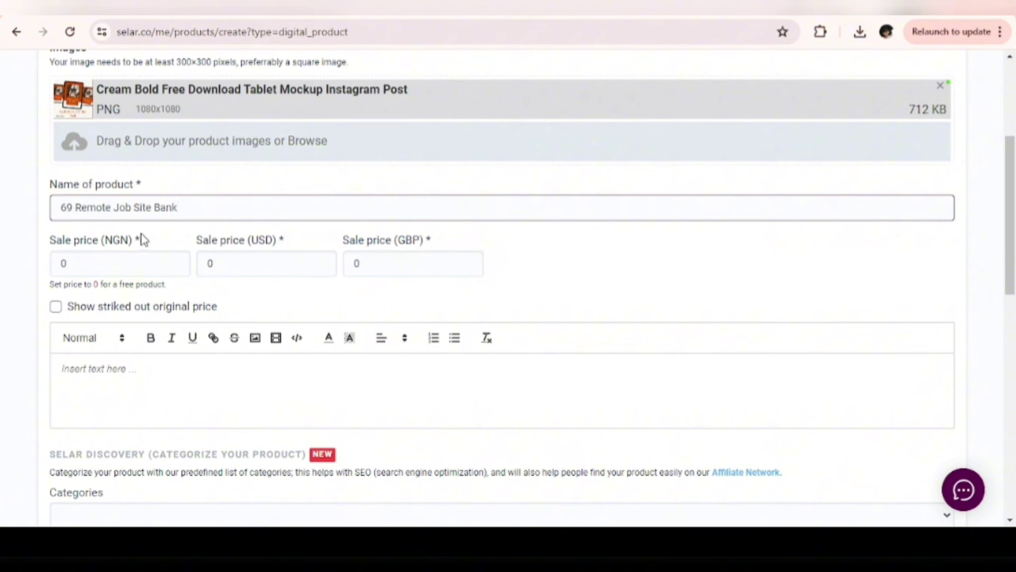
Step: Set the product's sale prices to 1500 NGN, 2 USD and 2 GBP
{"action": "left_click", "coordinate": [127, 256]}
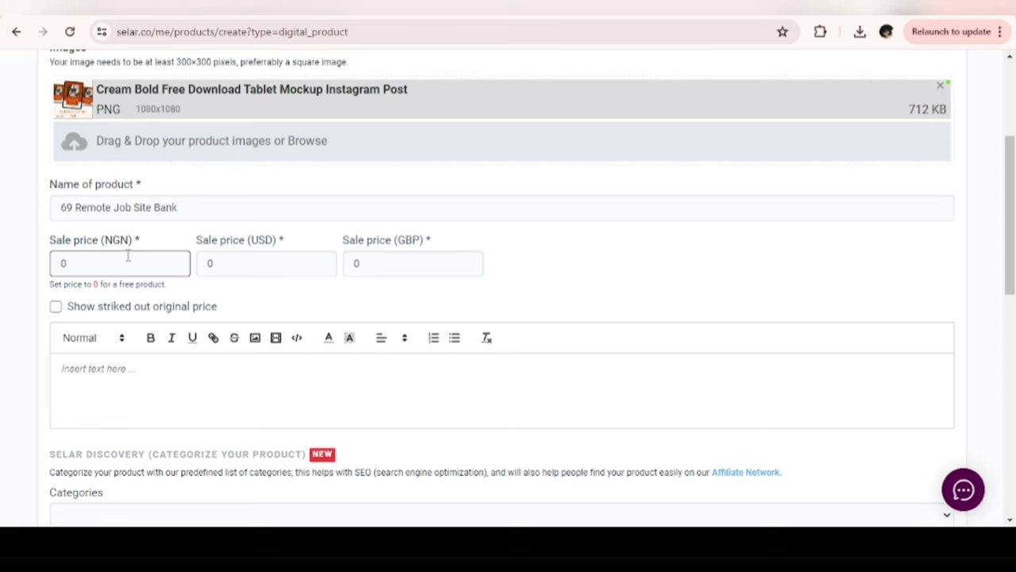
{"action": "key", "text": "BackSpace"}
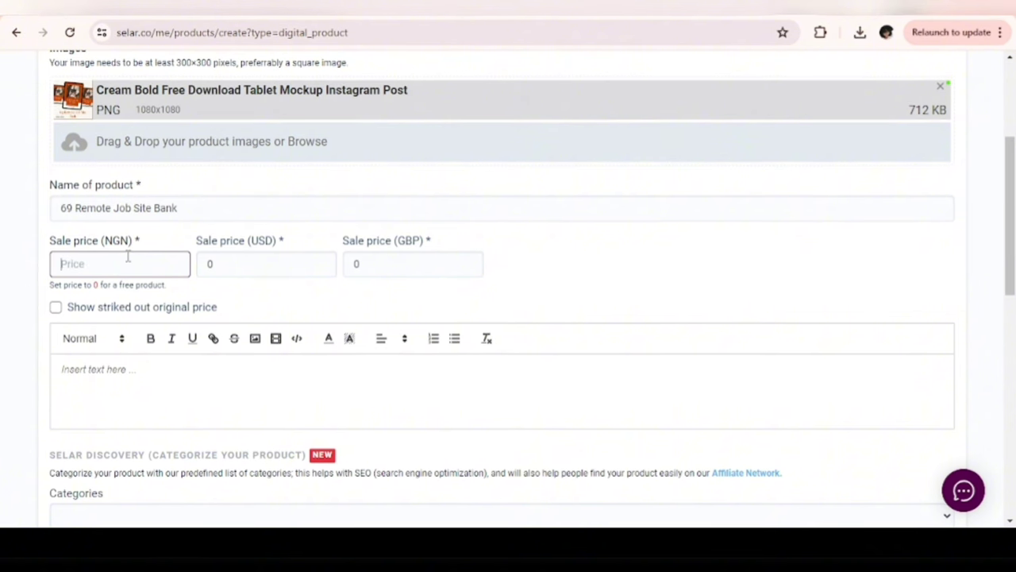
{"action": "type", "text": "1500"}
{"action": "left_click", "coordinate": [324, 262]}
{"action": "key", "text": "BackSpace"}
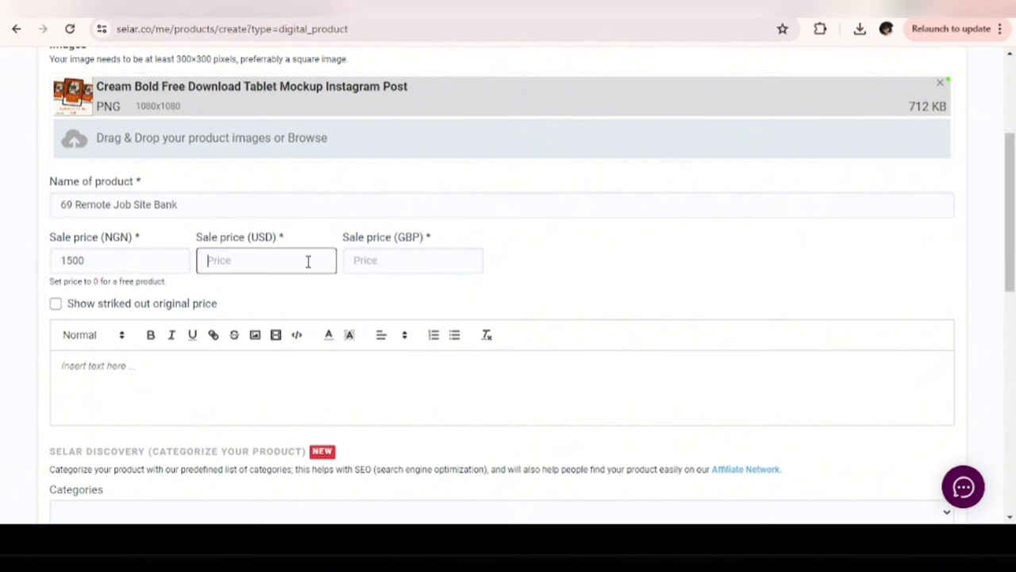
{"action": "type", "text": "2"}
{"action": "left_click", "coordinate": [384, 267]}
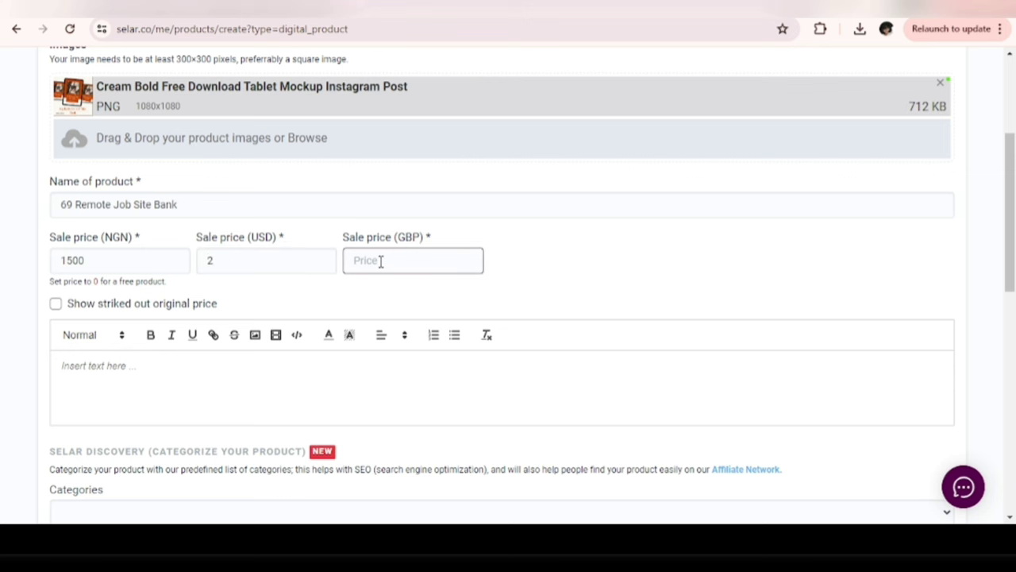
{"action": "type", "text": "2"}
Step: Enable the struck-out original price and set it to 2500 NGN, 4 USD and 4 GBP
{"action": "scroll", "coordinate": [382, 262], "scroll_direction": "down", "scroll_amount": 1}
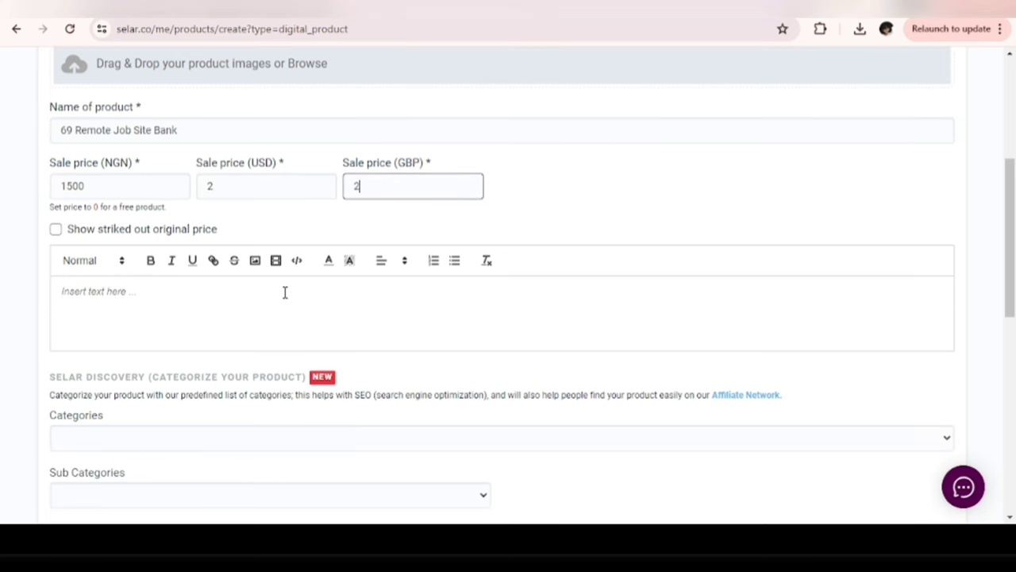
{"action": "left_click", "coordinate": [55, 231]}
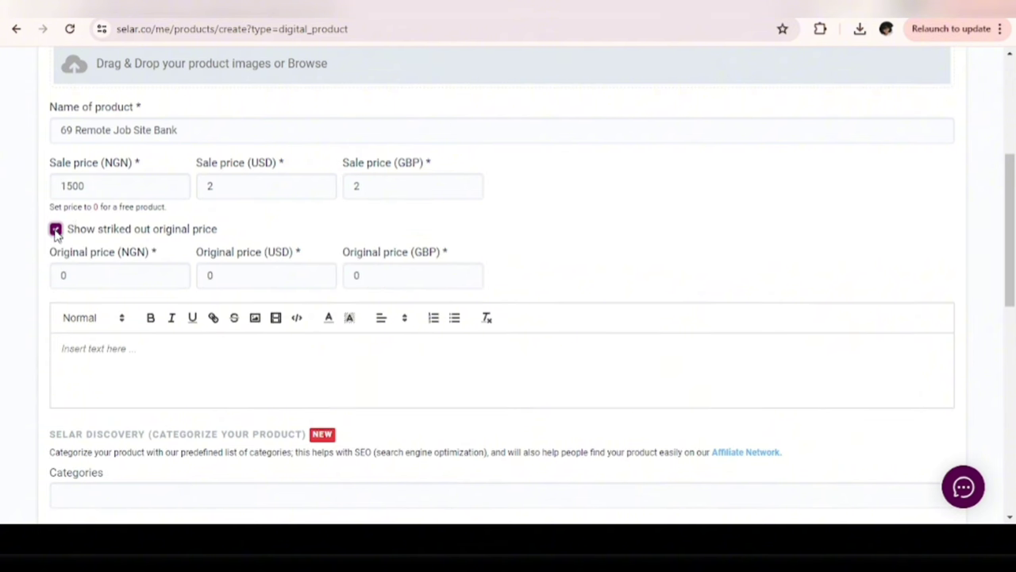
{"action": "left_click", "coordinate": [118, 276]}
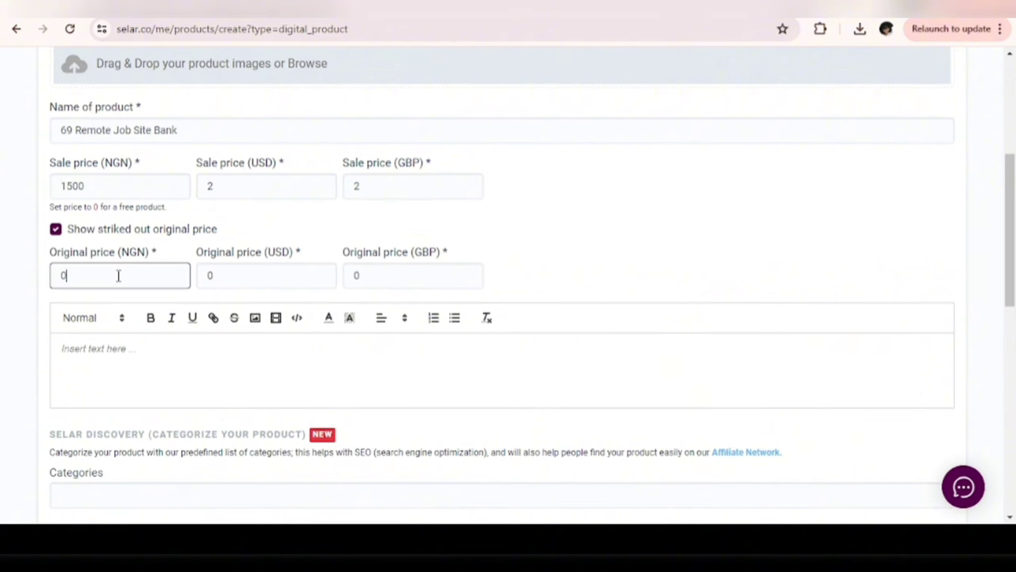
{"action": "key", "text": "BackSpace"}
{"action": "type", "text": "2500"}
{"action": "left_click", "coordinate": [235, 273]}
{"action": "key", "text": "BackSpace"}
{"action": "type", "text": "4"}
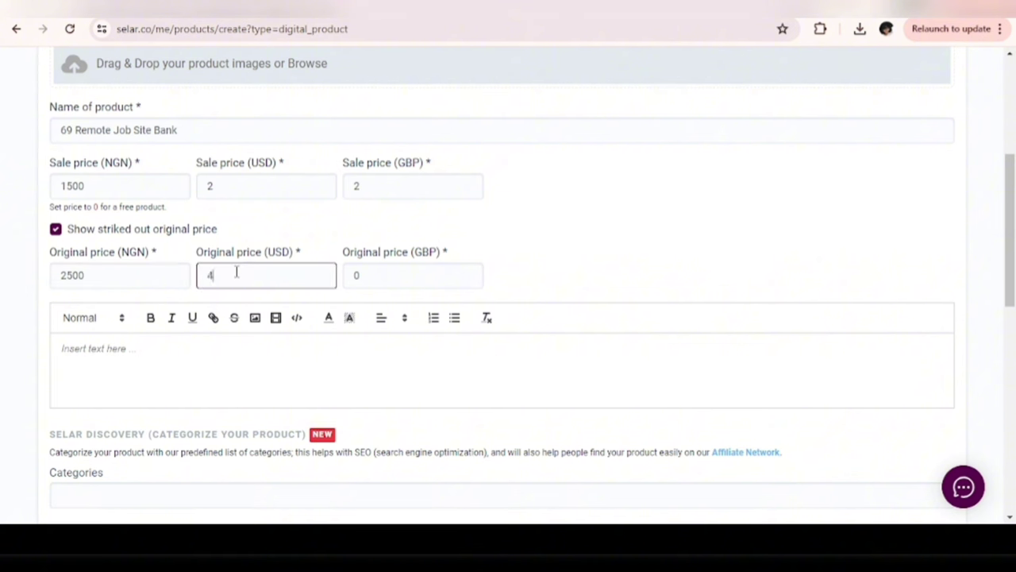
{"action": "left_click", "coordinate": [367, 276]}
{"action": "key", "text": "BackSpace"}
{"action": "type", "text": "4"}
Step: Find the SELAR PAGE text near the end of the Google Docs document for use as the product description
{"action": "scroll", "coordinate": [358, 334], "scroll_direction": "down", "scroll_amount": 2}
{"action": "left_click", "coordinate": [157, 209]}
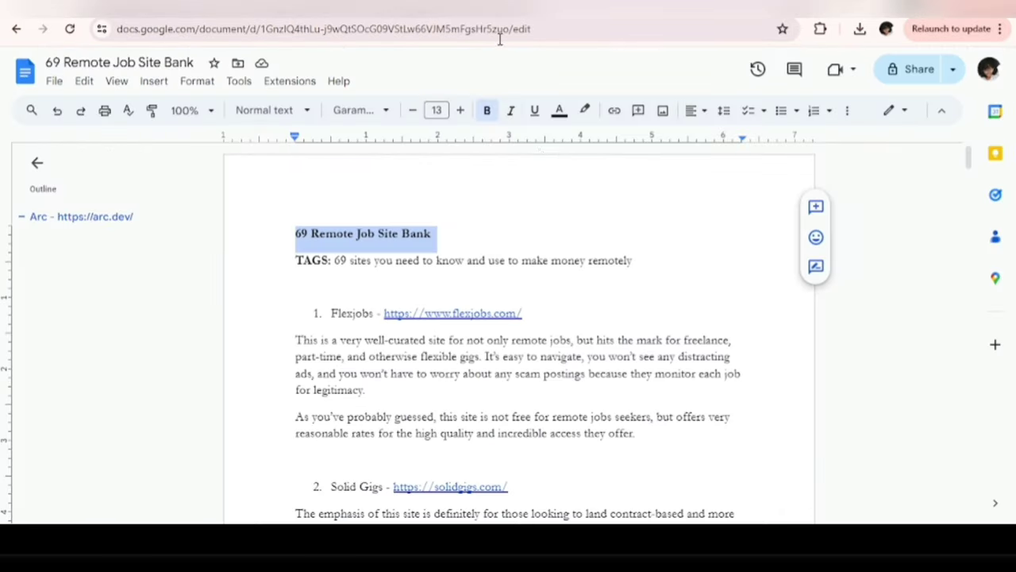
{"action": "scroll", "coordinate": [567, 238], "scroll_direction": "down", "scroll_amount": 20}
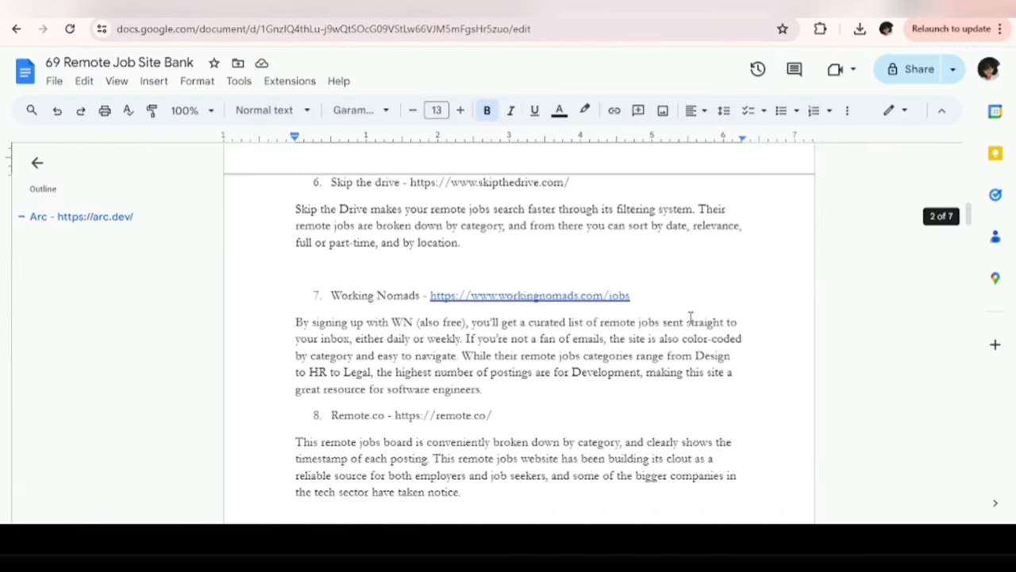
{"action": "scroll", "coordinate": [746, 334], "scroll_direction": "down", "scroll_amount": 20}
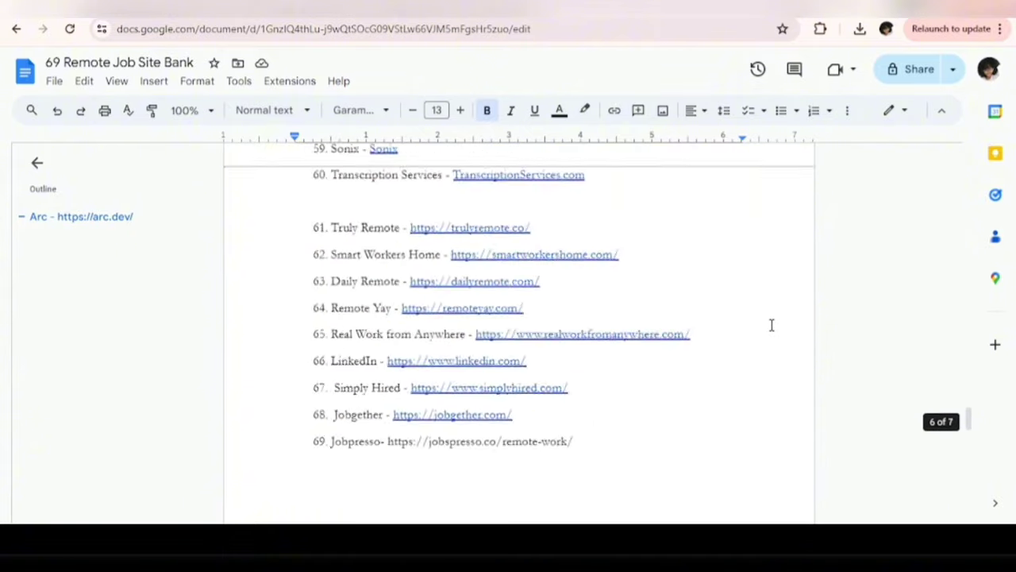
{"action": "scroll", "coordinate": [772, 327], "scroll_direction": "down", "scroll_amount": 10}
{"action": "scroll", "coordinate": [767, 323], "scroll_direction": "up", "scroll_amount": 4}
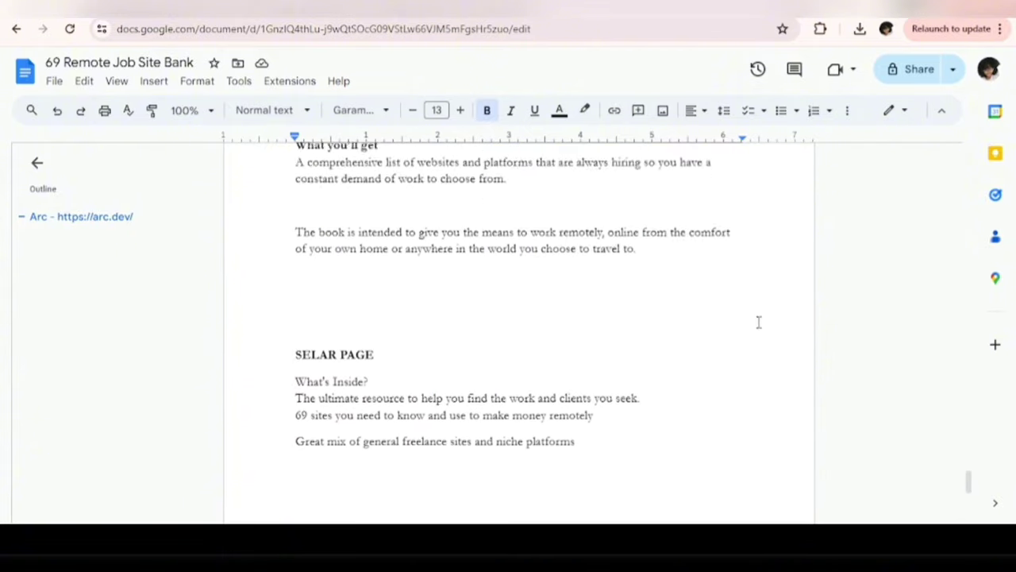